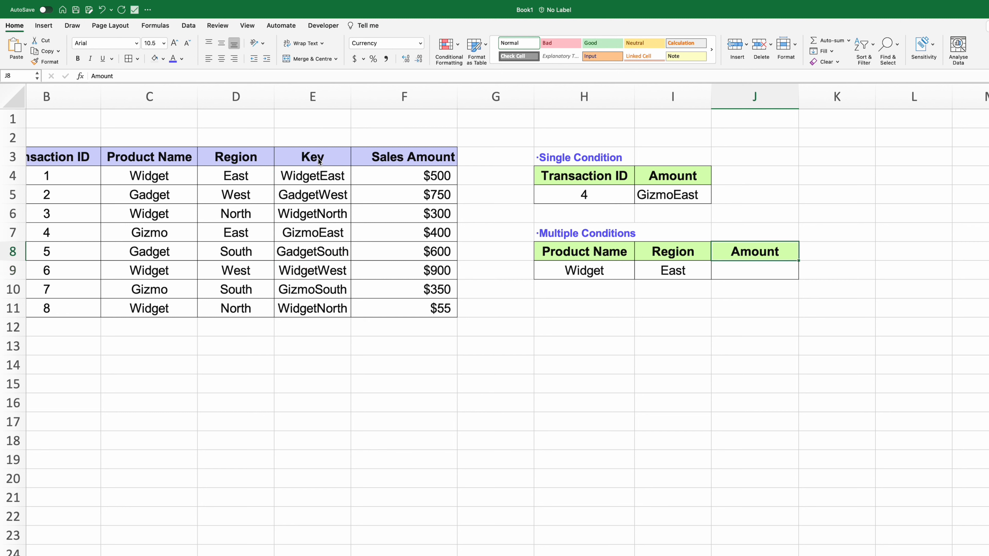
- Select the Amount heading together with its empty result cell in the Multiple Conditions block
{"action": "key", "text": "shift+Down"}
- Move the Amount block to K8:K9 and copy the Region cells into J8:J9
{"action": "key", "text": "Right"}
{"action": "key", "text": "ctrl+v"}
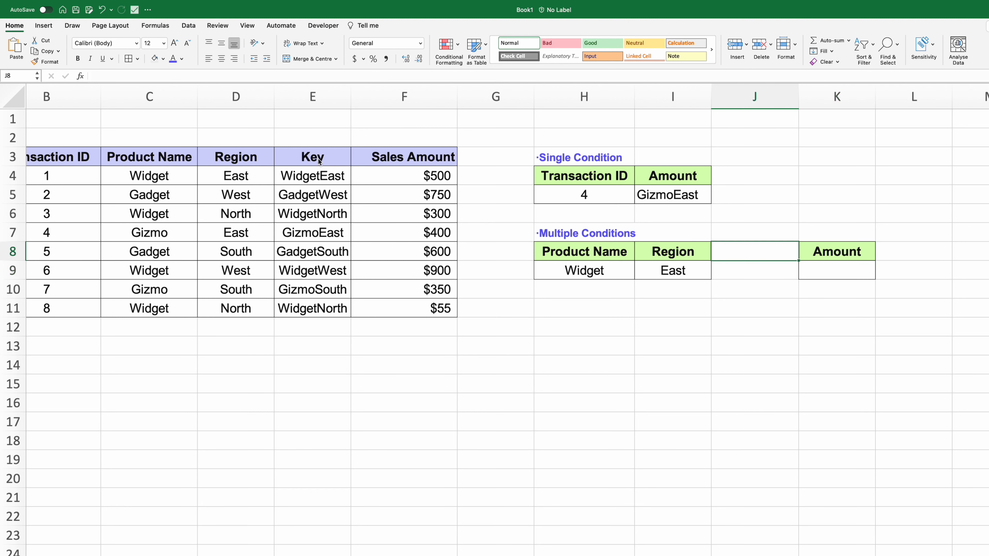
{"action": "key", "text": "Left"}
{"action": "key", "text": "Left"}
{"action": "key", "text": "shift+Down"}
{"action": "key", "text": "ctrl+c"}
{"action": "key", "text": "Right"}
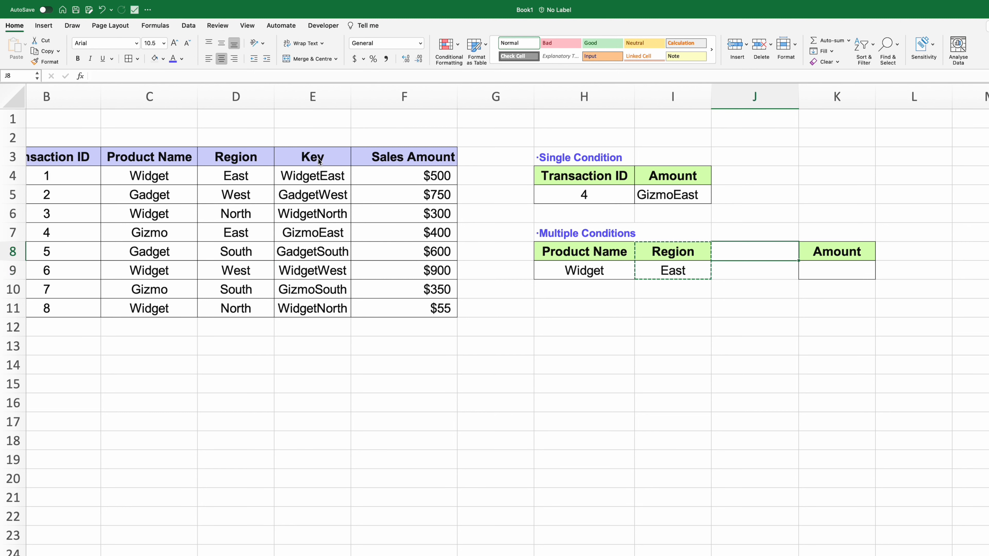
{"action": "key", "text": "ctrl+v"}
- Rename J8 to Key and enter =H9&I9 in J9, producing WidgetEast
{"action": "key", "text": "Escape"}
{"action": "type", "text": "Key"}
{"action": "key", "text": "Return"}
{"action": "type", "text": "="}
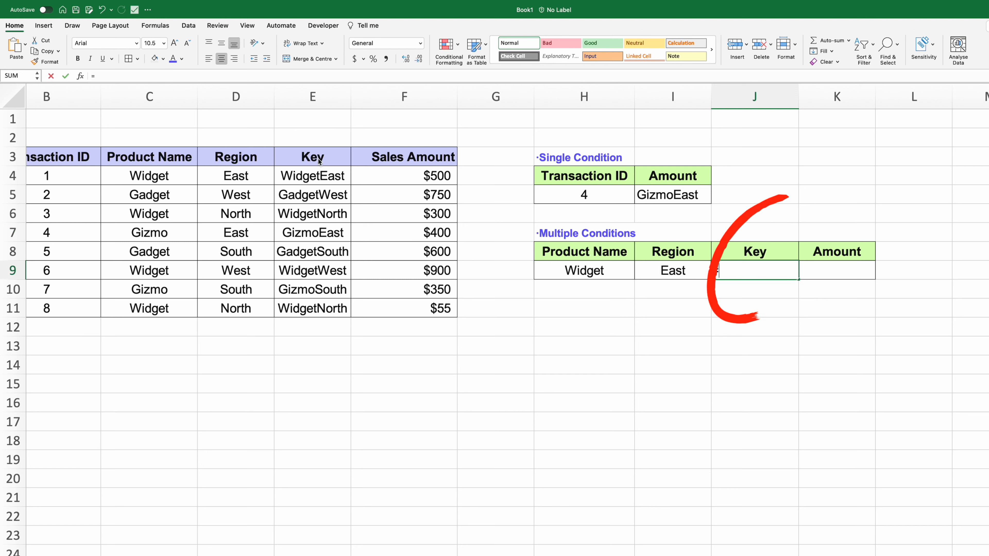
{"action": "type", "text": "H9&I9"}
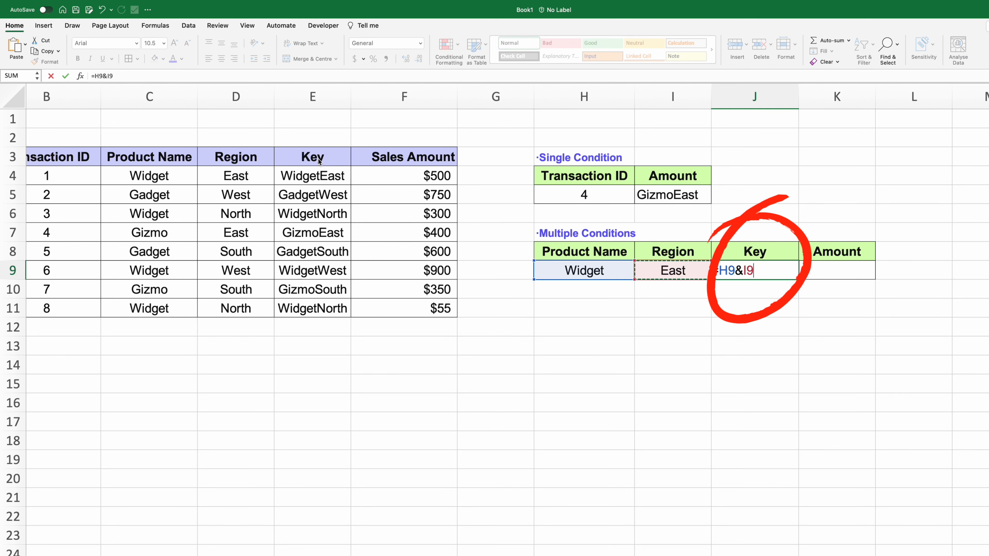
{"action": "key", "text": "Return"}
{"action": "key", "text": "Up"}
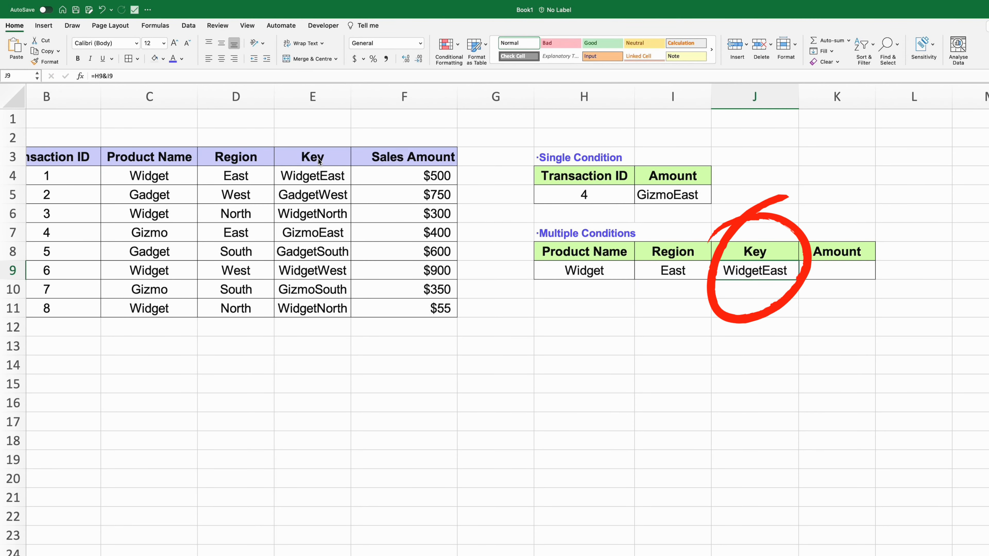
- Enter =VLOOKUP(J9,E3:F11,2,FALSE) in K9, returning $500
{"action": "key", "text": "Right"}
{"action": "type", "text": "="}
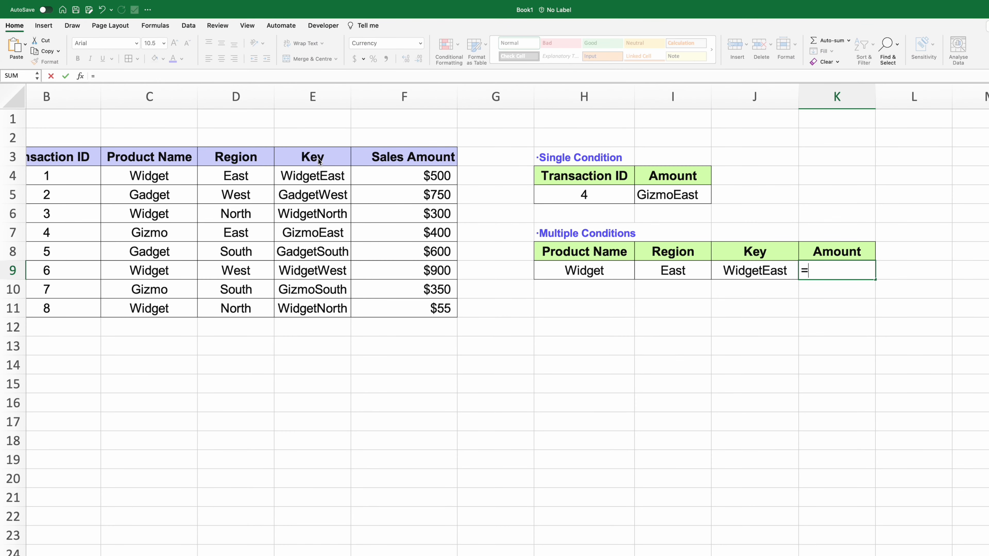
{"action": "type", "text": "vlookup("}
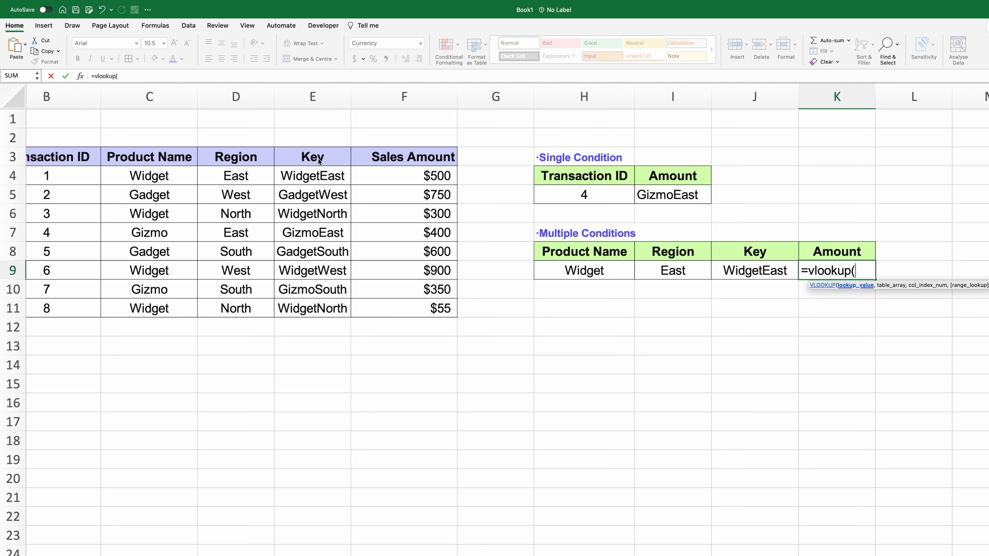
{"action": "key", "text": "Left"}
{"action": "type", "text": ","}
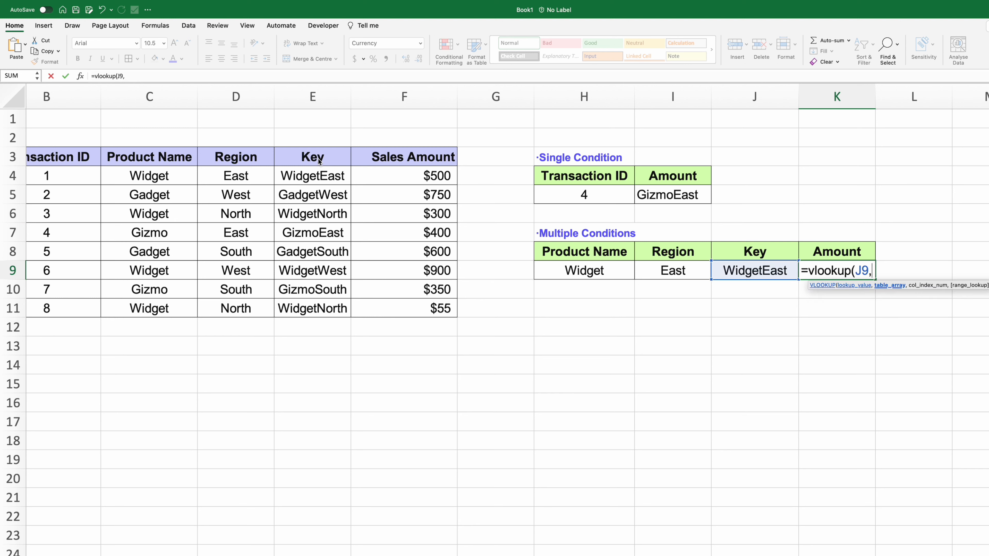
{"action": "left_click_drag", "start_coordinate": [316, 156], "coordinate": [382, 303]}
{"action": "type", "text": ",2,false"}
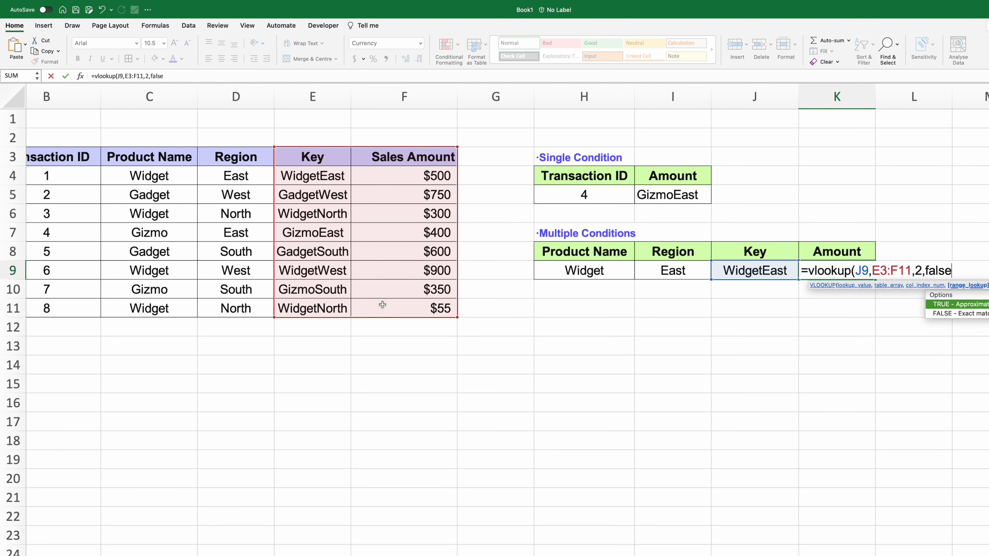
{"action": "type", "text": ")"}
{"action": "key", "text": "Return"}
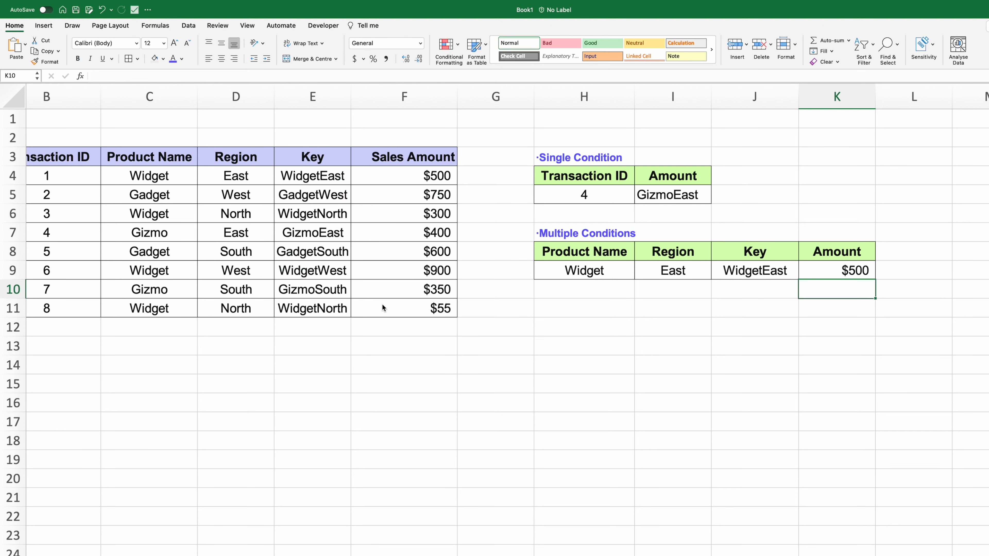
- Test the lookup by changing the product criterion to Gizmo, giving $400
{"action": "left_click", "coordinate": [602, 269]}
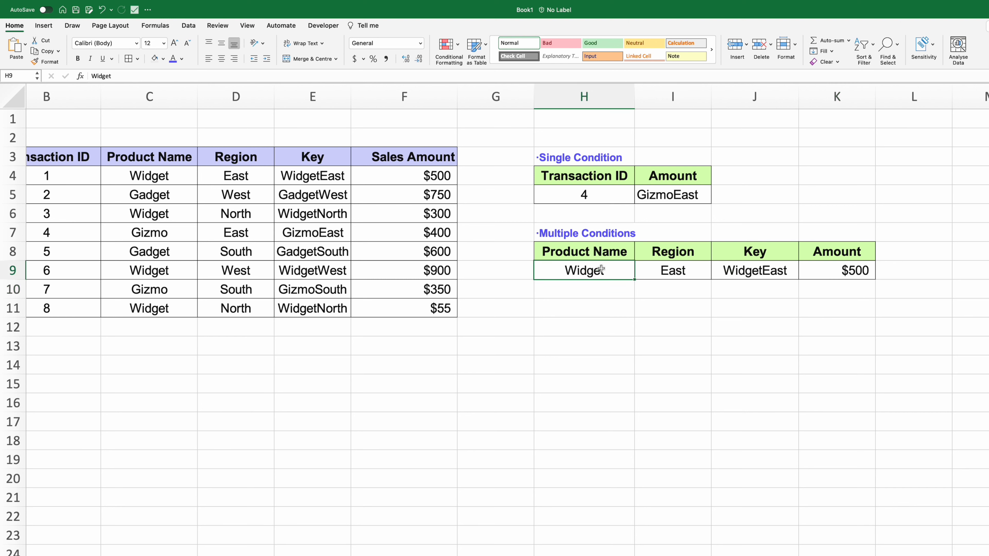
{"action": "type", "text": "Giz"}
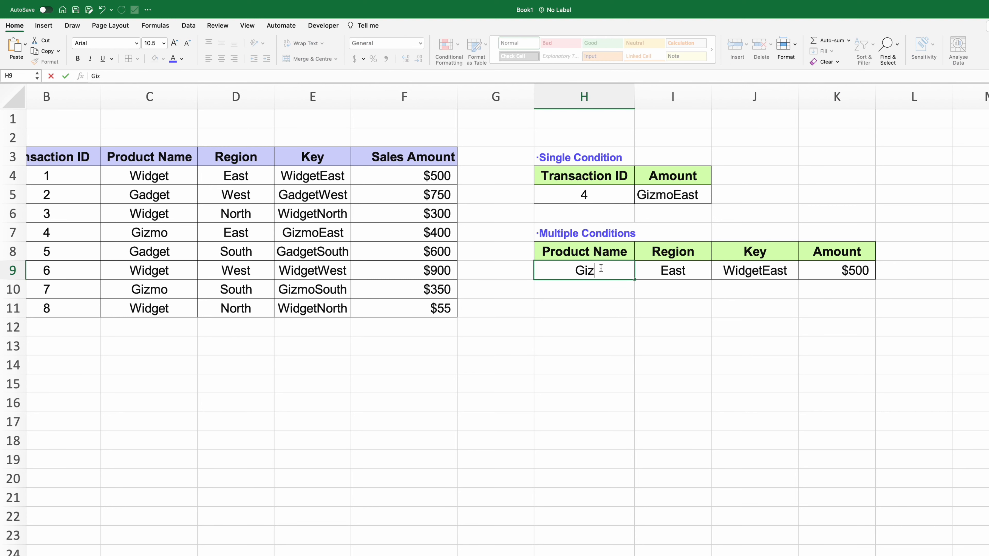
{"action": "type", "text": "mo"}
{"action": "key", "text": "Tab"}
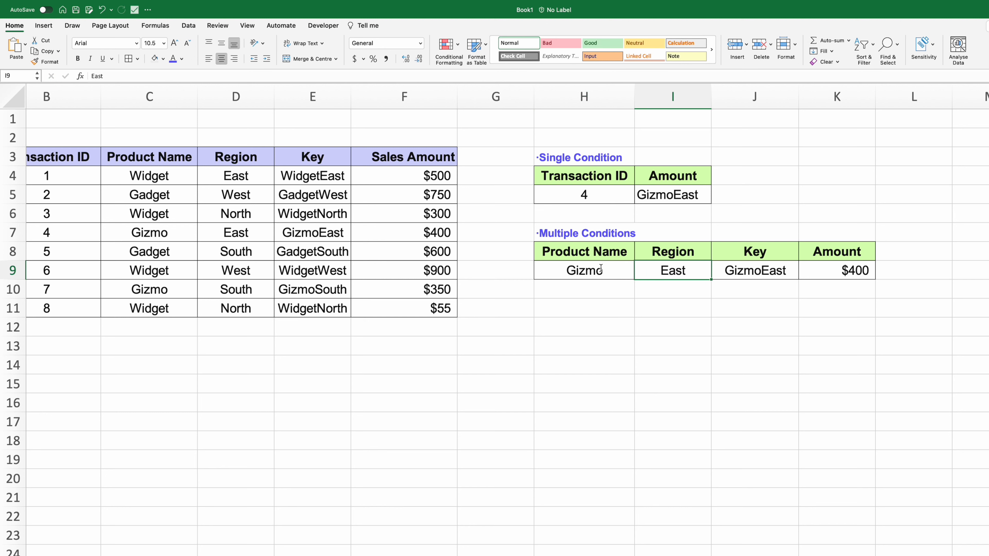
- Restore the product to Widget and set the region to North, giving WidgetNorth and $300
{"action": "left_click", "coordinate": [601, 269]}
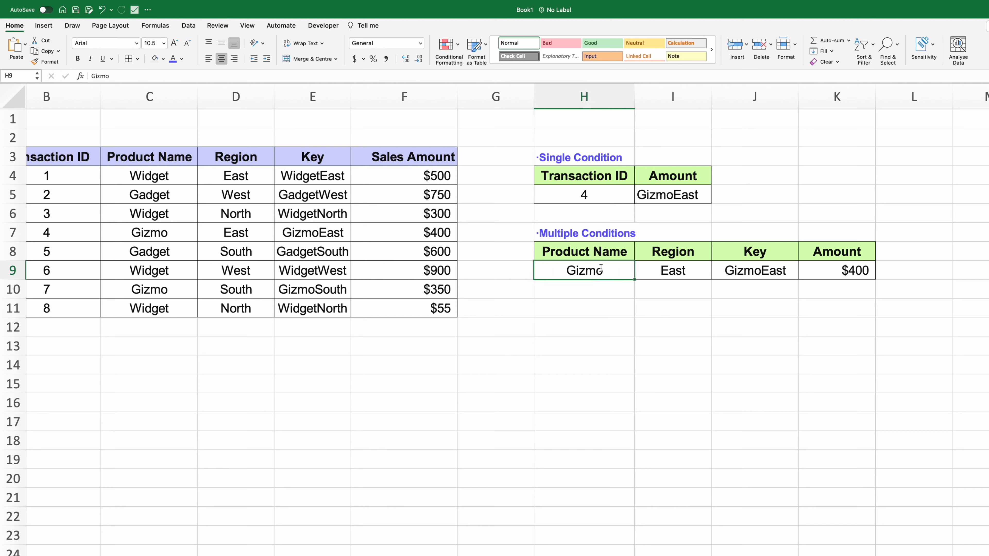
{"action": "type", "text": "Widget"}
{"action": "key", "text": "Tab"}
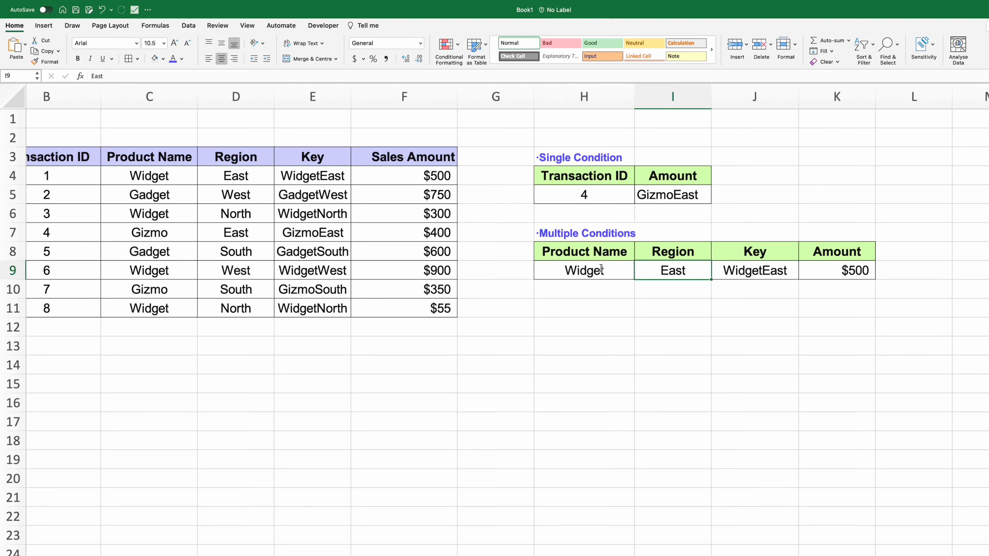
{"action": "type", "text": "North"}
{"action": "key", "text": "Return"}
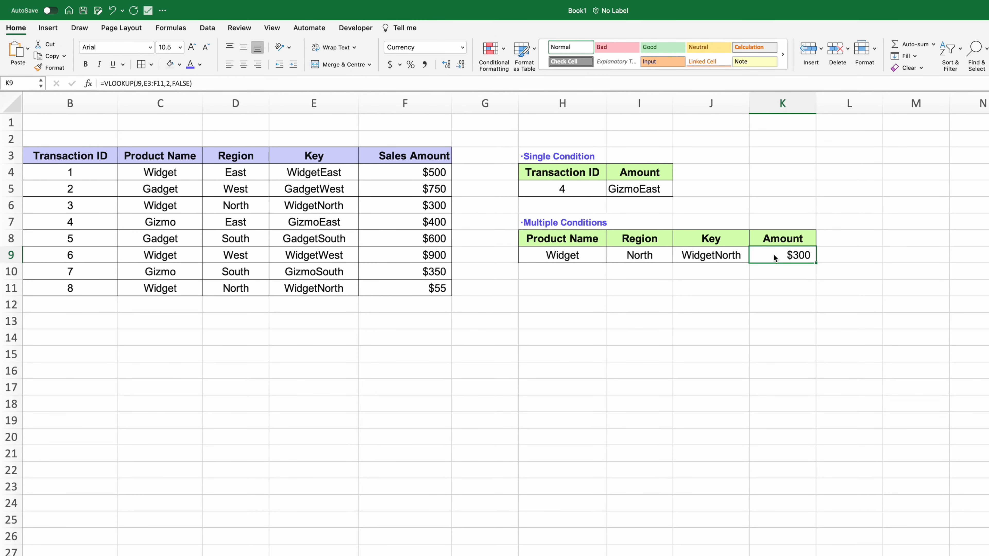
- Fill the Widget/North cells of transactions 3 and 8 (C6:E6, C11:E11) with standard yellow
{"action": "left_click_drag", "start_coordinate": [589, 257], "coordinate": [619, 256]}
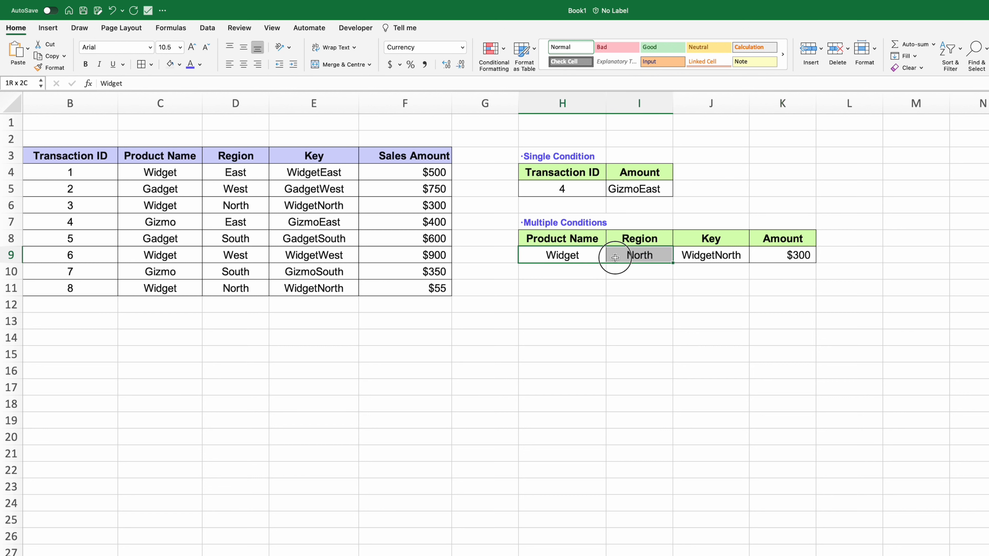
{"action": "left_click_drag", "start_coordinate": [183, 206], "coordinate": [280, 211]}
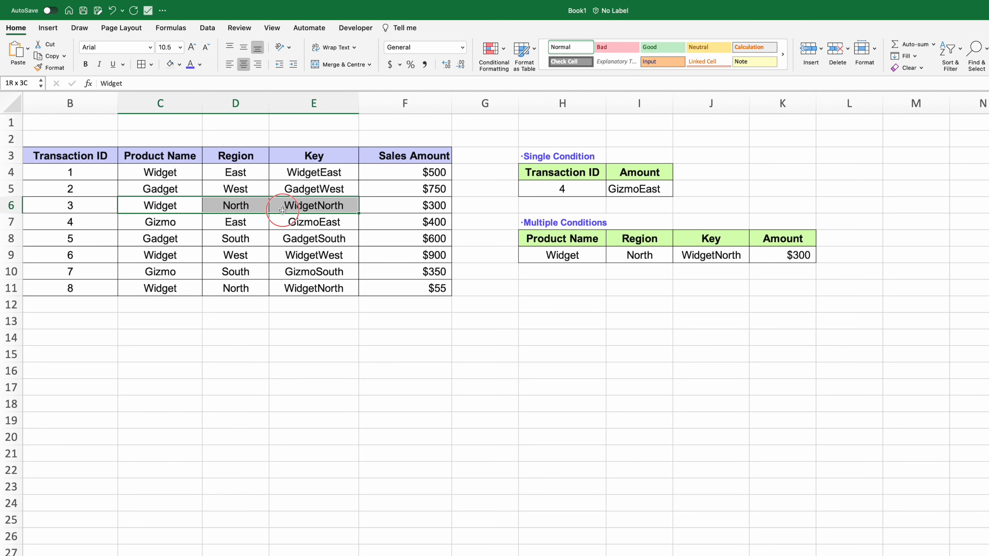
{"action": "left_click", "coordinate": [171, 65]}
{"action": "left_click_drag", "start_coordinate": [162, 289], "coordinate": [296, 291]}
{"action": "left_click", "coordinate": [179, 65]}
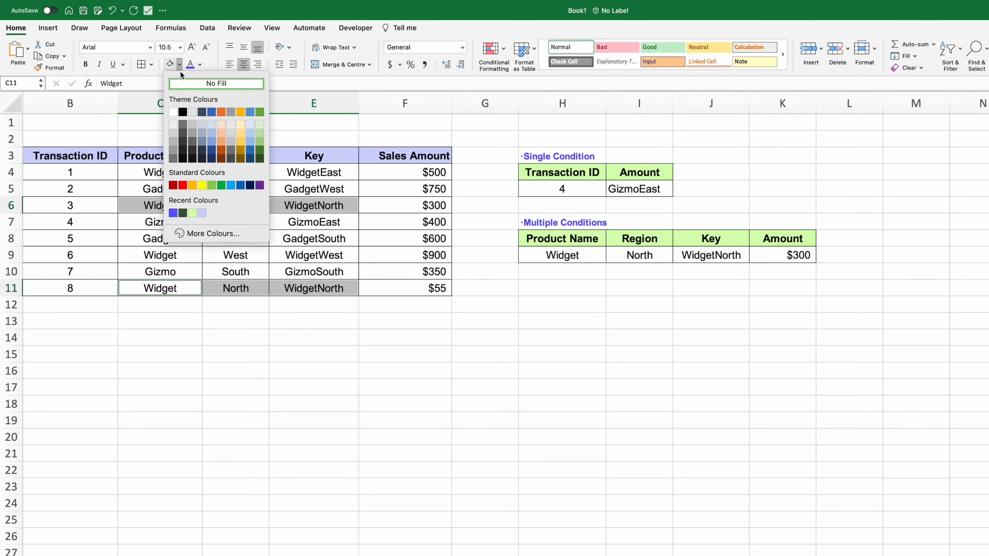
{"action": "left_click", "coordinate": [202, 184]}
- Review the yellow rows and the Amount lookup formula in K9
{"action": "left_click", "coordinate": [350, 372]}
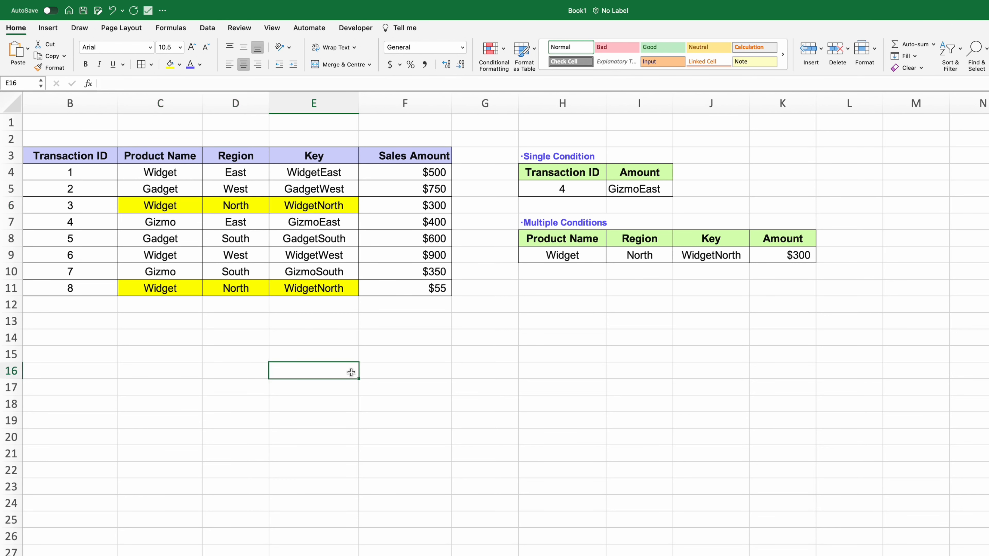
{"action": "scroll", "coordinate": [352, 372], "scroll_direction": "left", "scroll_amount": 1}
{"action": "scroll", "coordinate": [352, 372], "scroll_direction": "right", "scroll_amount": 1}
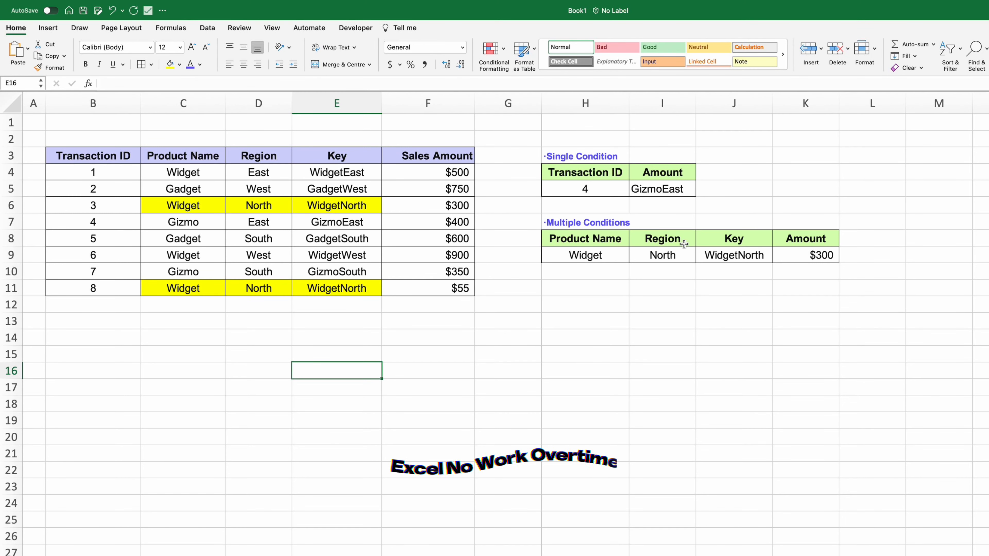
{"action": "left_click", "coordinate": [785, 254]}
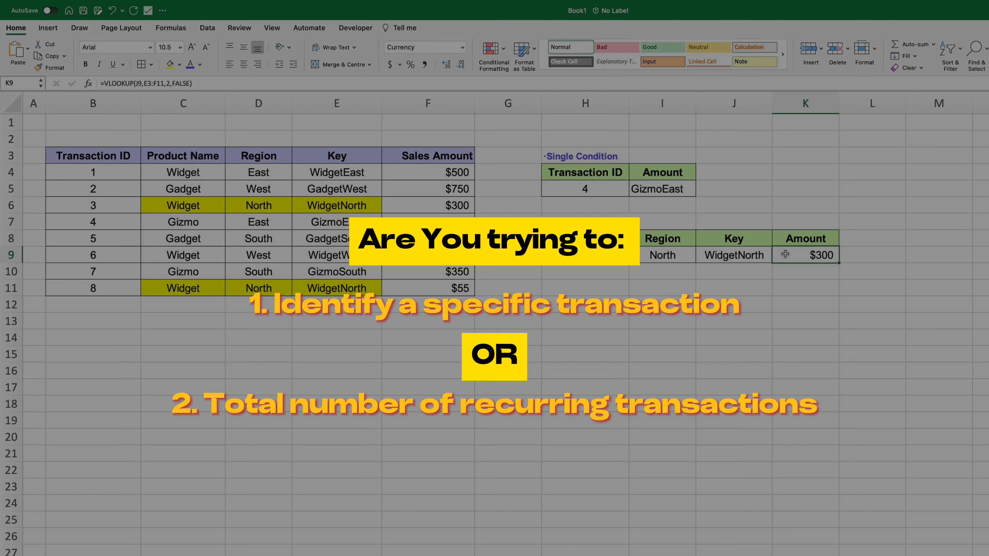
- Clear K9 and start a SUMIFS formula summing the Sales Amount range F3:F11
{"action": "key", "text": "Delete"}
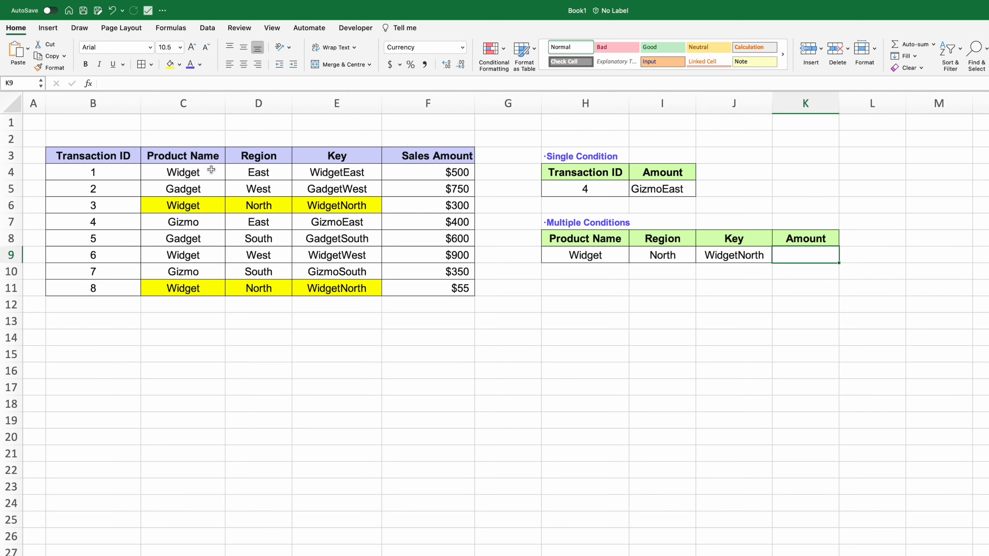
{"action": "type", "text": "=sumifs9"}
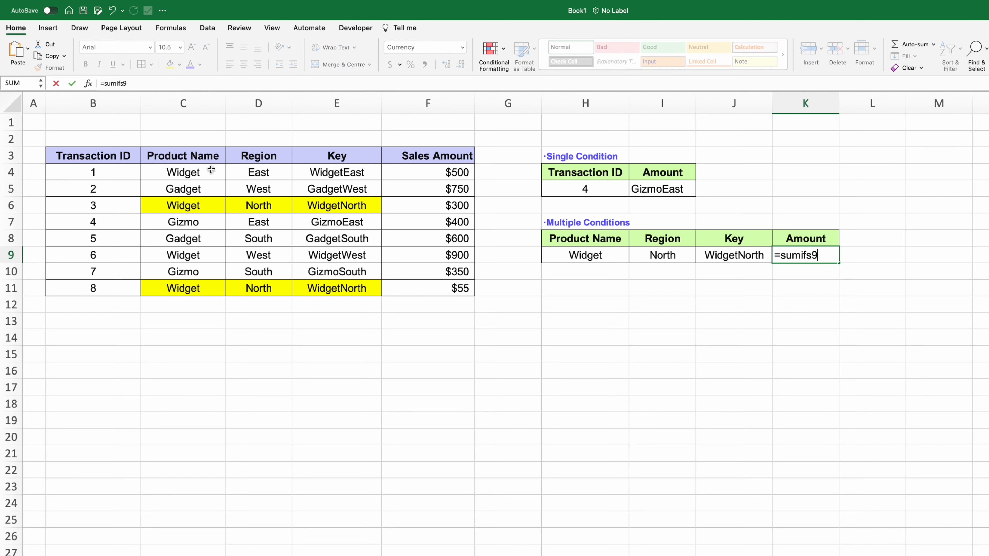
{"action": "key", "text": "BackSpace"}
{"action": "type", "text": "("}
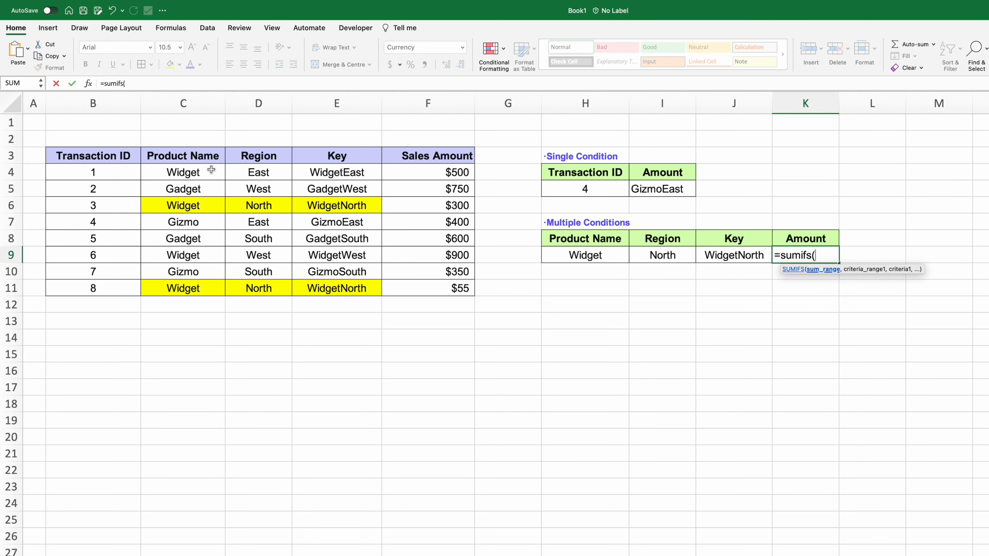
{"action": "left_click_drag", "start_coordinate": [401, 158], "coordinate": [406, 285]}
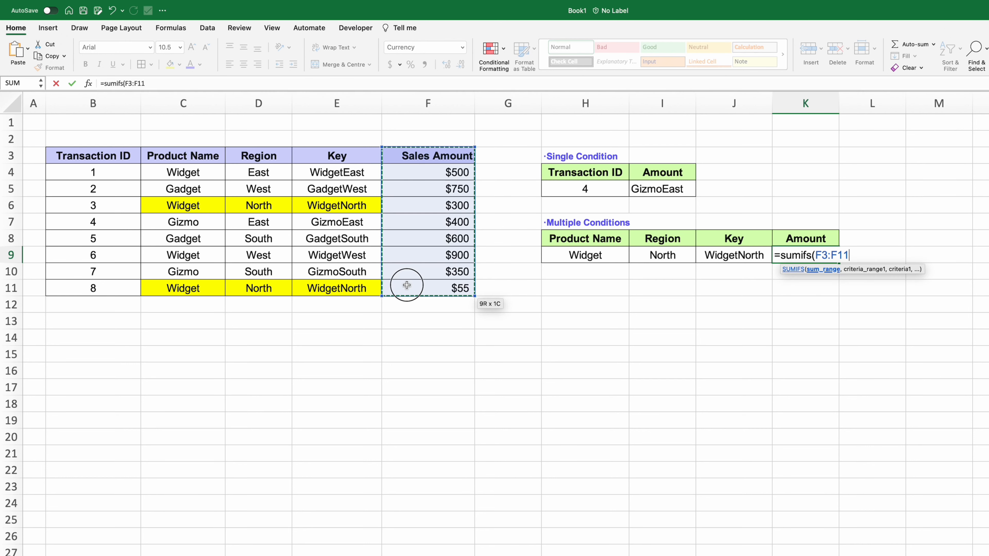
{"action": "type", "text": ","}
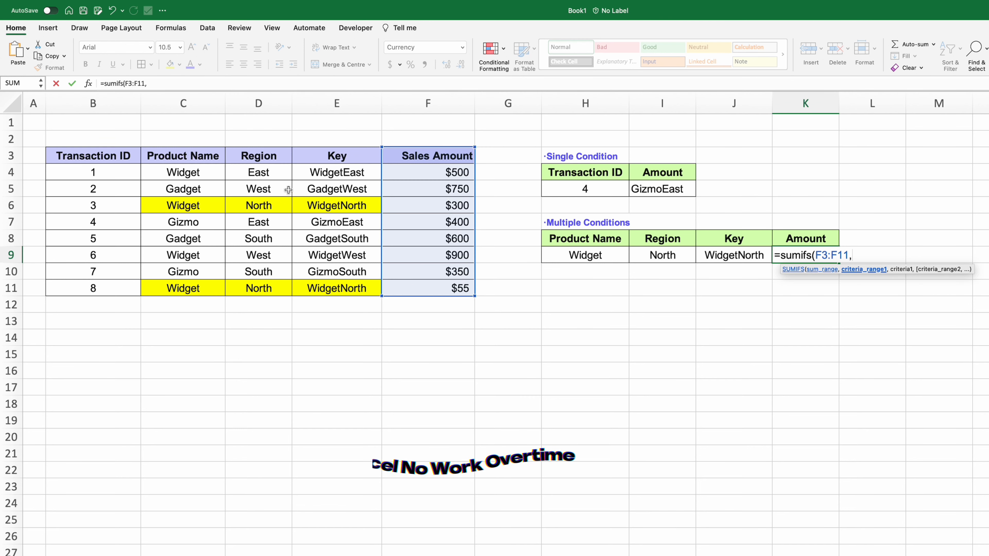
- Add criteria Product Name C3:C11 = H9 and Region D3:D11 = I9, totalling $355
{"action": "left_click_drag", "start_coordinate": [197, 156], "coordinate": [204, 285]}
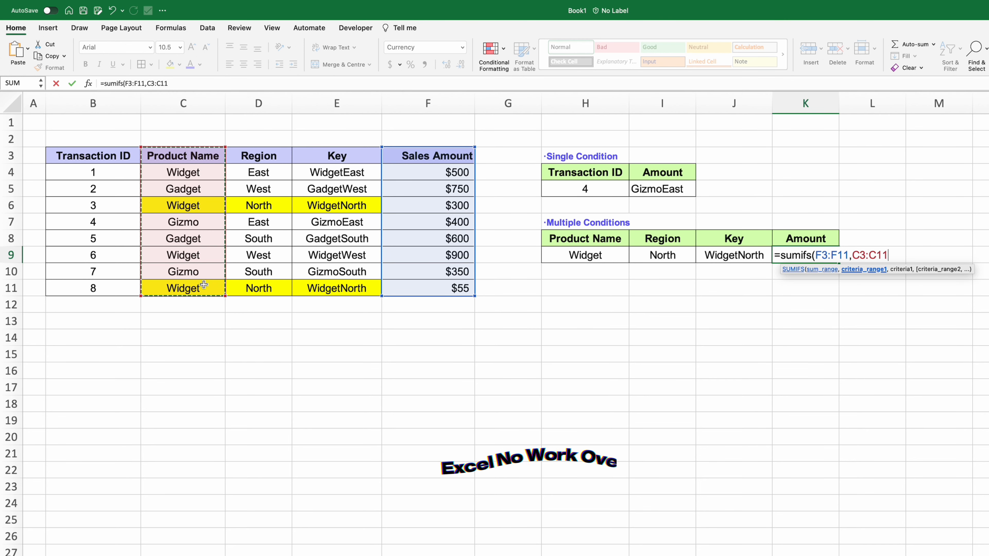
{"action": "type", "text": ","}
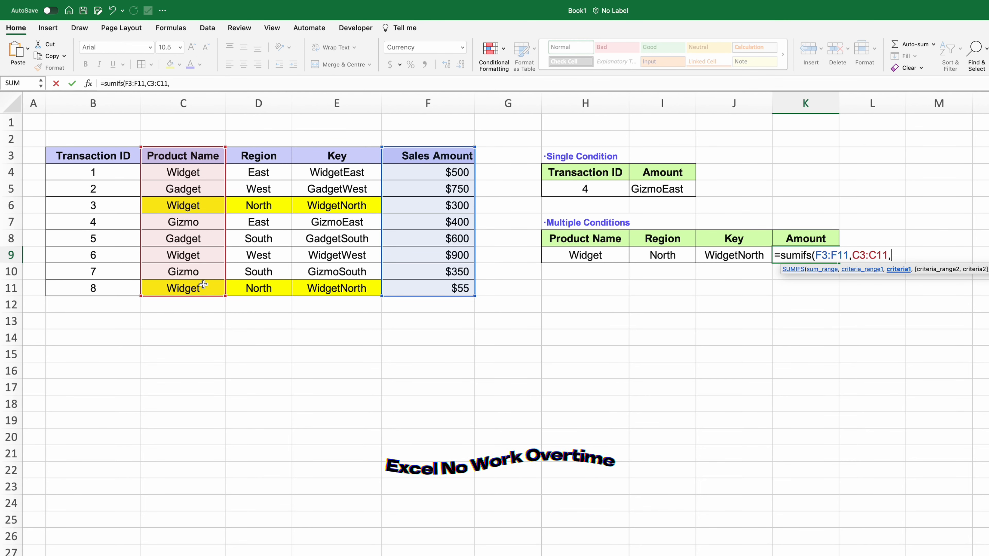
{"action": "left_click", "coordinate": [566, 257]}
{"action": "type", "text": ","}
{"action": "left_click_drag", "start_coordinate": [286, 154], "coordinate": [261, 290]}
{"action": "type", "text": ","}
{"action": "left_click", "coordinate": [665, 254]}
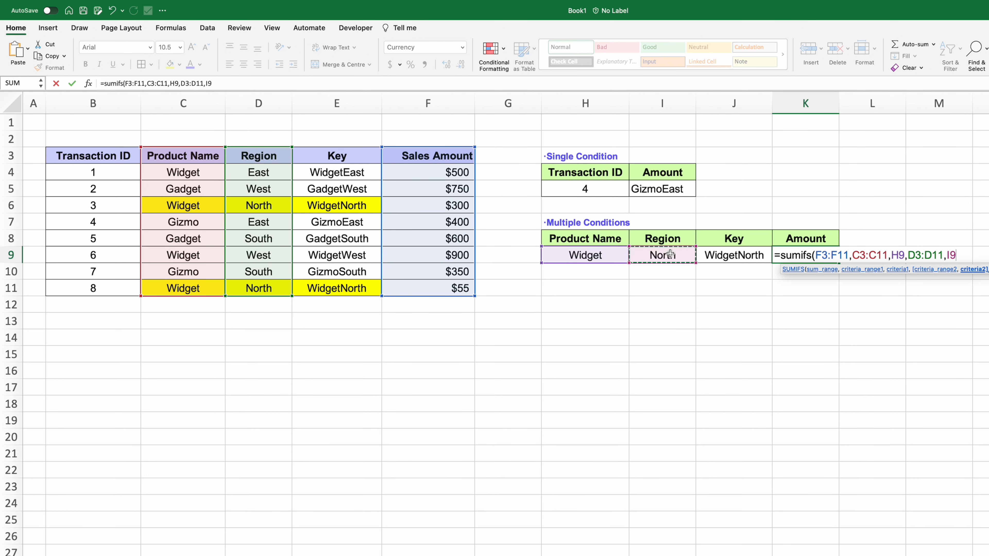
{"action": "type", "text": ")"}
{"action": "key", "text": "Return"}
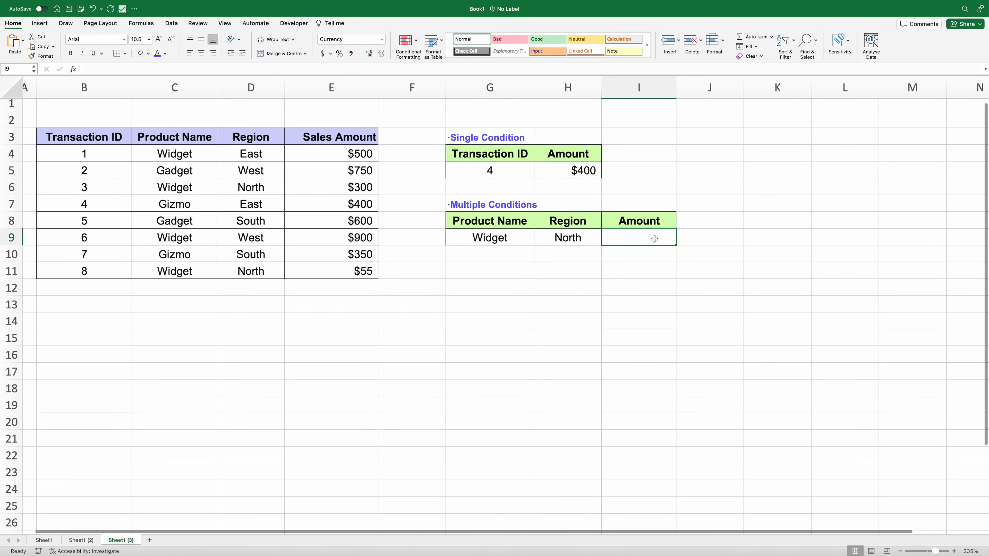
- Start =INDEX(E3:E11,MATCH(G9&H9, in I9 using Sales Amount and the combined criteria
{"action": "type", "text": "=index"}
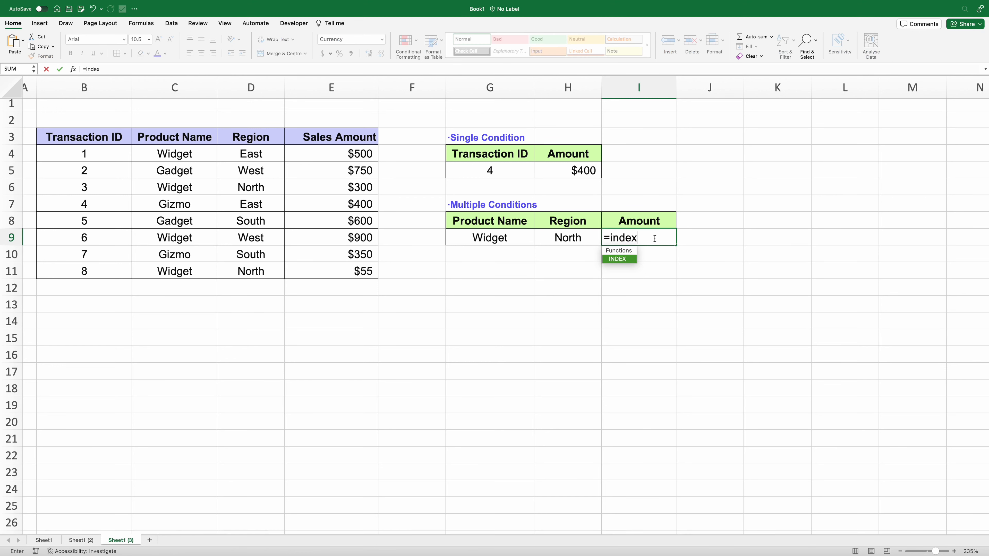
{"action": "type", "text": "("}
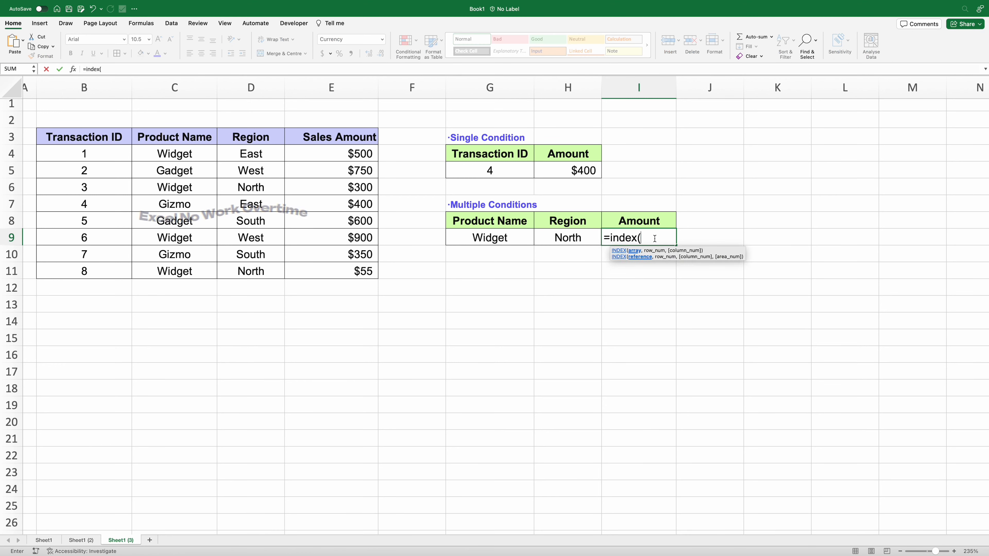
{"action": "mouse_move", "coordinate": [360, 134]}
{"action": "left_mouse_down"}
{"action": "mouse_move", "coordinate": [338, 258]}
{"action": "mouse_move", "coordinate": [345, 271]}
{"action": "left_mouse_up"}
{"action": "scroll", "coordinate": [740, 234], "scroll_direction": "left", "scroll_amount": 1}
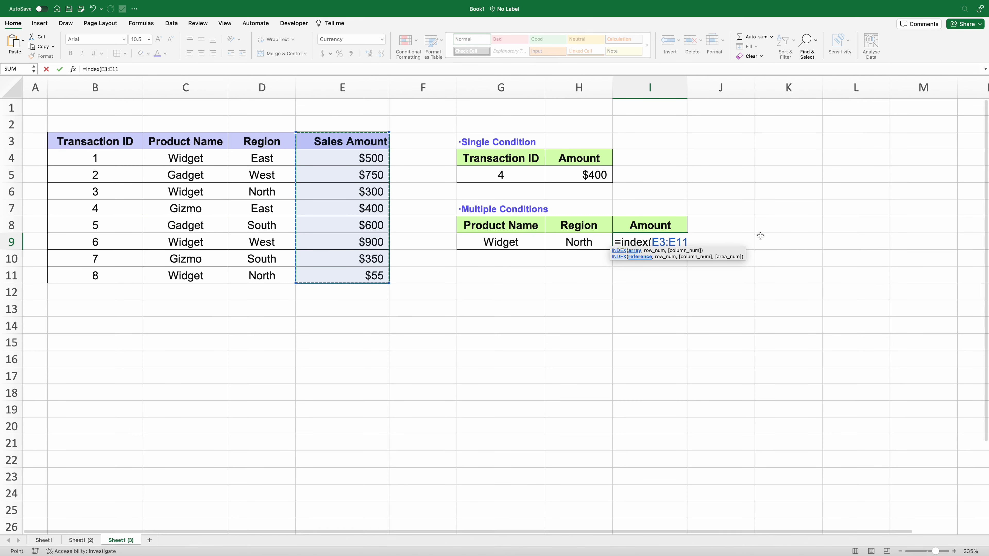
{"action": "type", "text": ",match("}
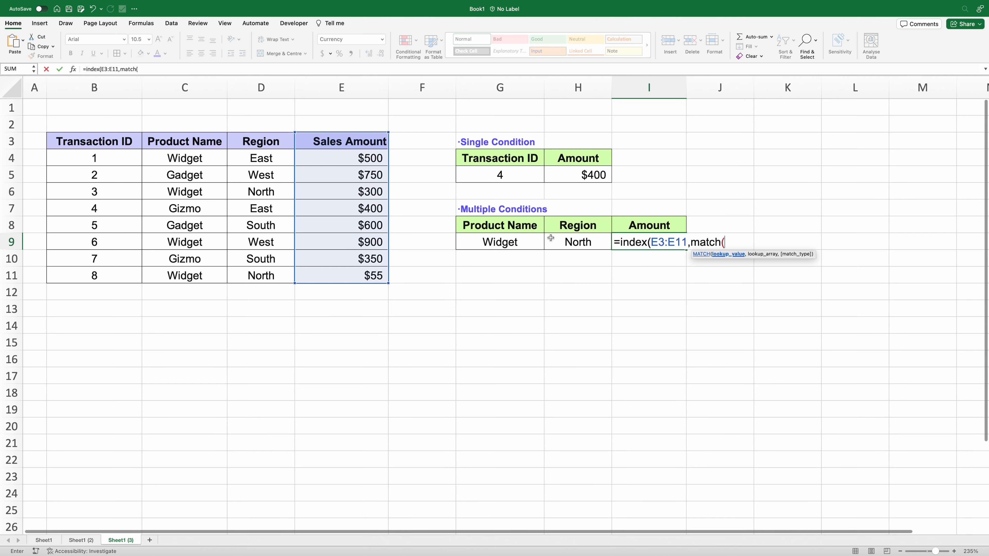
{"action": "left_click", "coordinate": [532, 239]}
{"action": "type", "text": "&"}
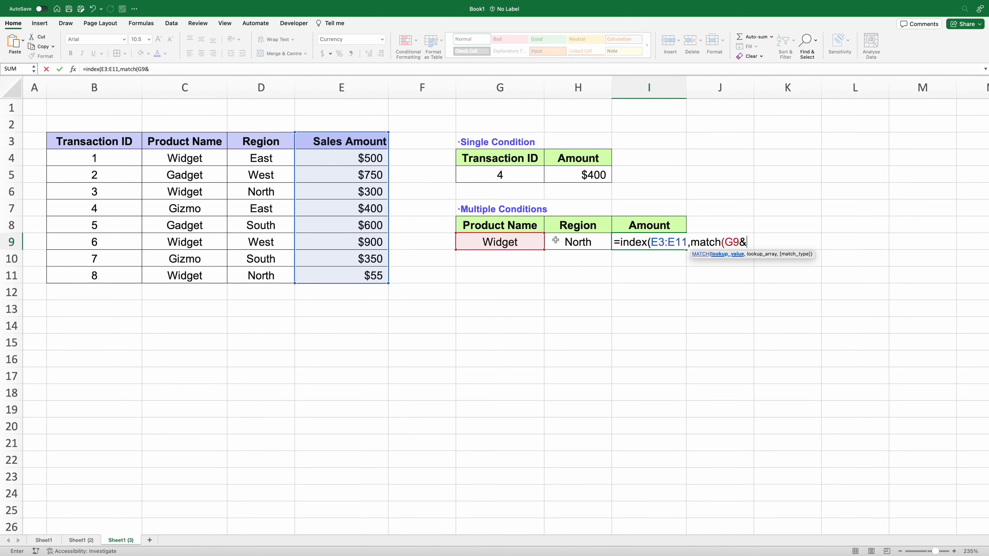
{"action": "left_click", "coordinate": [562, 241]}
{"action": "type", "text": ","}
- Complete the MATCH with lookup array C3:C11&D3:D11 and exact match 0, returning $300
{"action": "scroll", "coordinate": [421, 195], "scroll_direction": "right", "scroll_amount": 1}
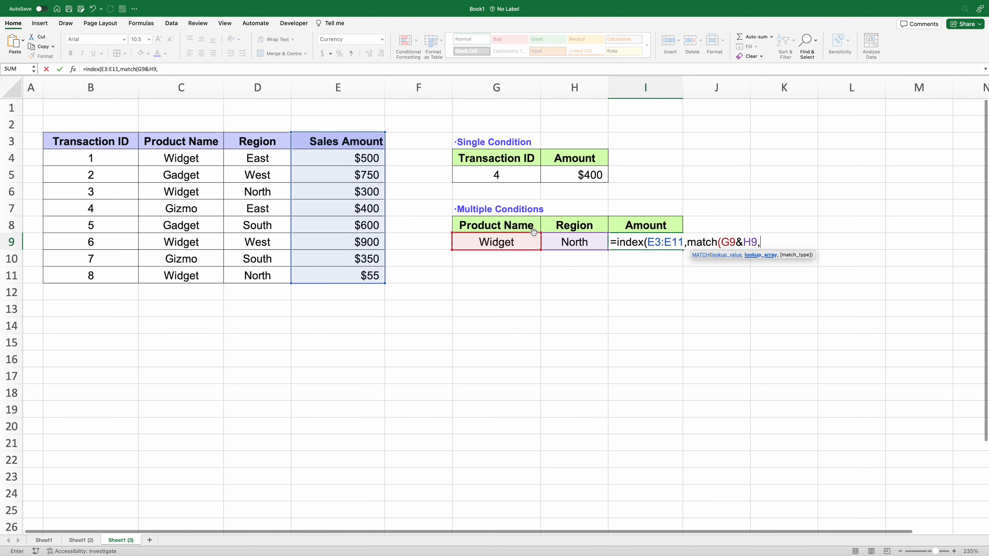
{"action": "left_click_drag", "start_coordinate": [205, 140], "coordinate": [198, 275]}
{"action": "type", "text": "&"}
{"action": "left_click_drag", "start_coordinate": [259, 141], "coordinate": [254, 275]}
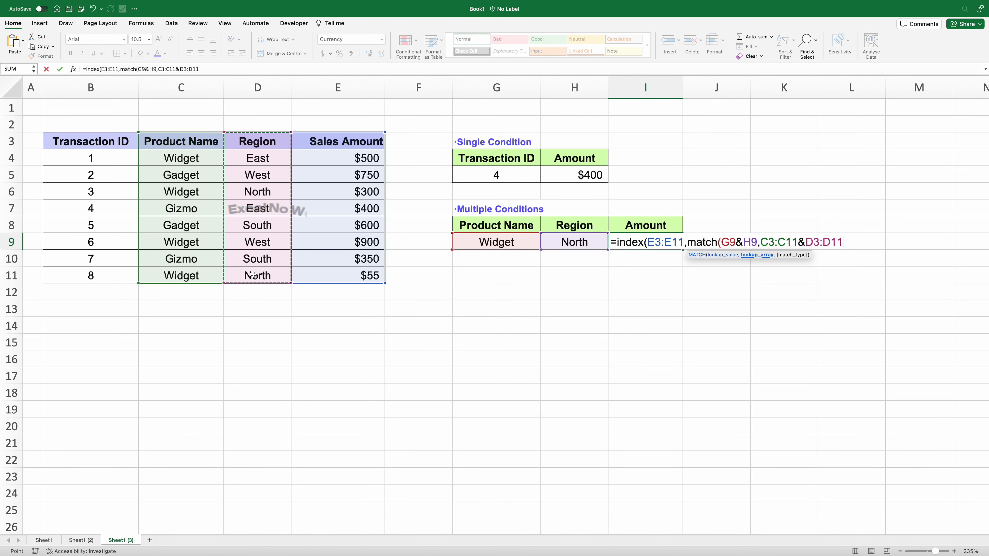
{"action": "type", "text": ",0))"}
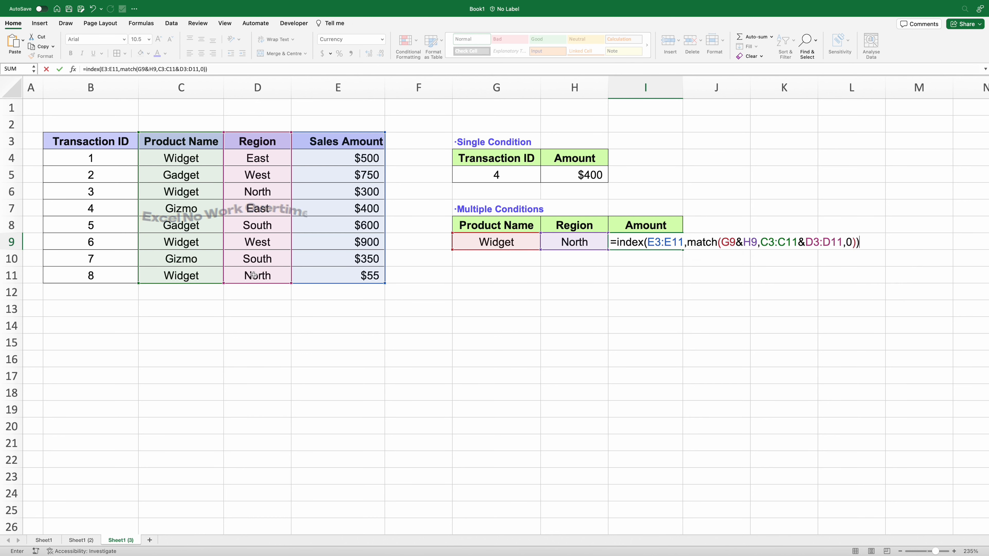
{"action": "key", "text": "Return"}
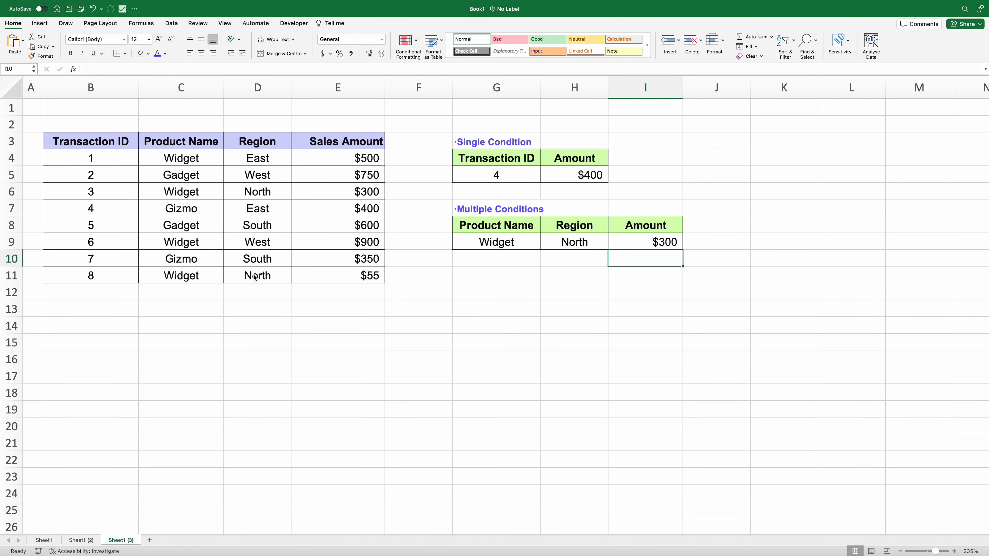
- Change the criteria to Gadget and South ($600), then to Gadget and West ($750)
{"action": "left_click", "coordinate": [475, 241]}
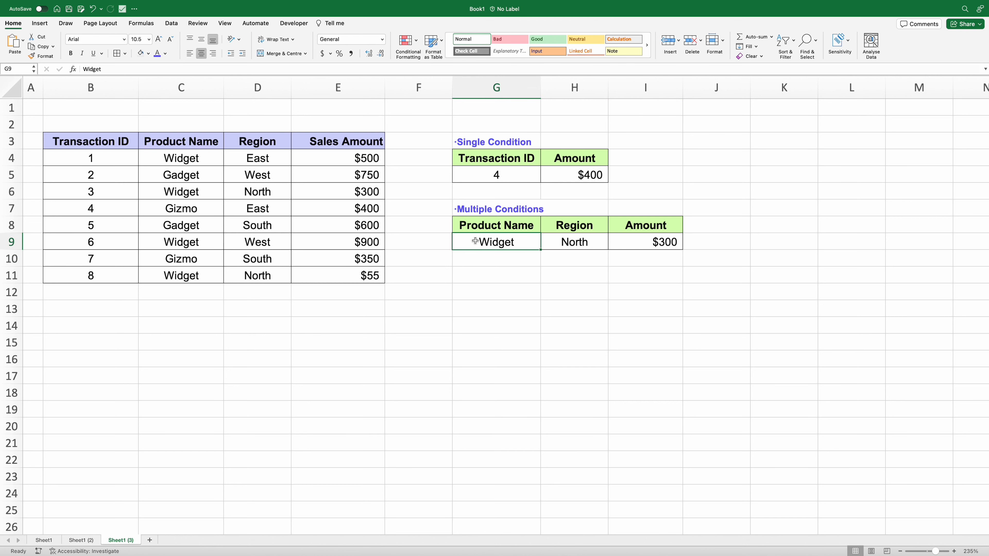
{"action": "type", "text": "Gadeget"}
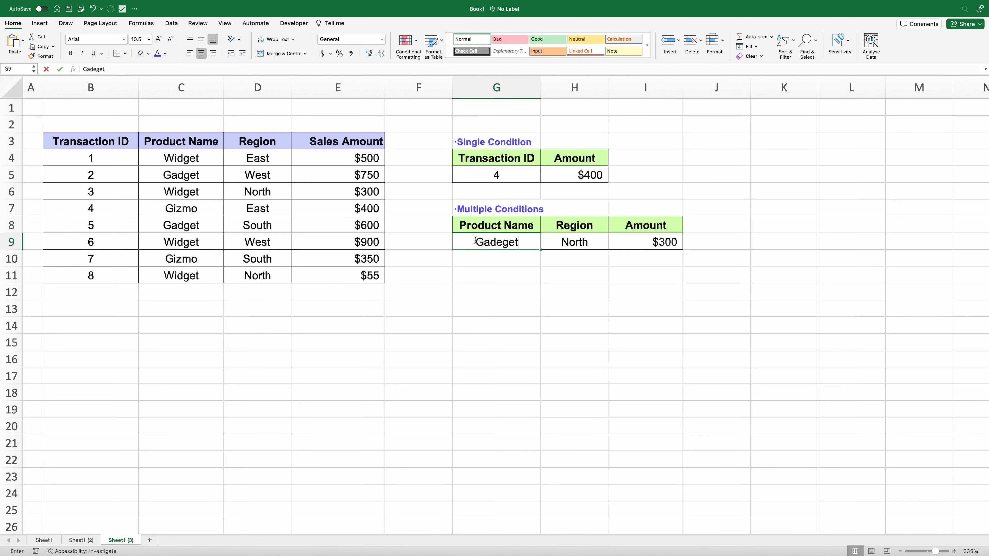
{"action": "key", "text": "BackSpace"}
{"action": "key", "text": "BackSpace"}
{"action": "key", "text": "BackSpace"}
{"action": "key", "text": "BackSpace"}
{"action": "type", "text": "get"}
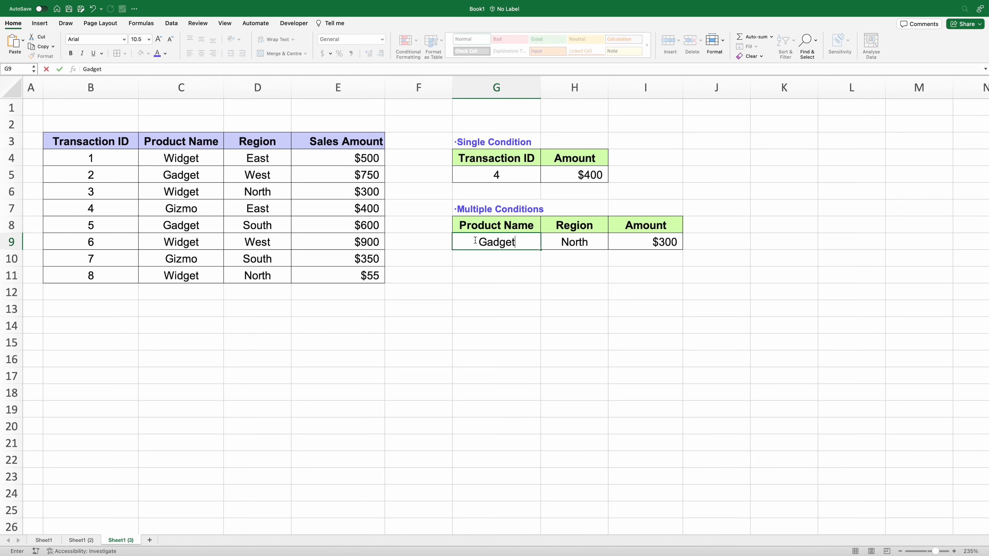
{"action": "key", "text": "Tab"}
{"action": "type", "text": "Sou"}
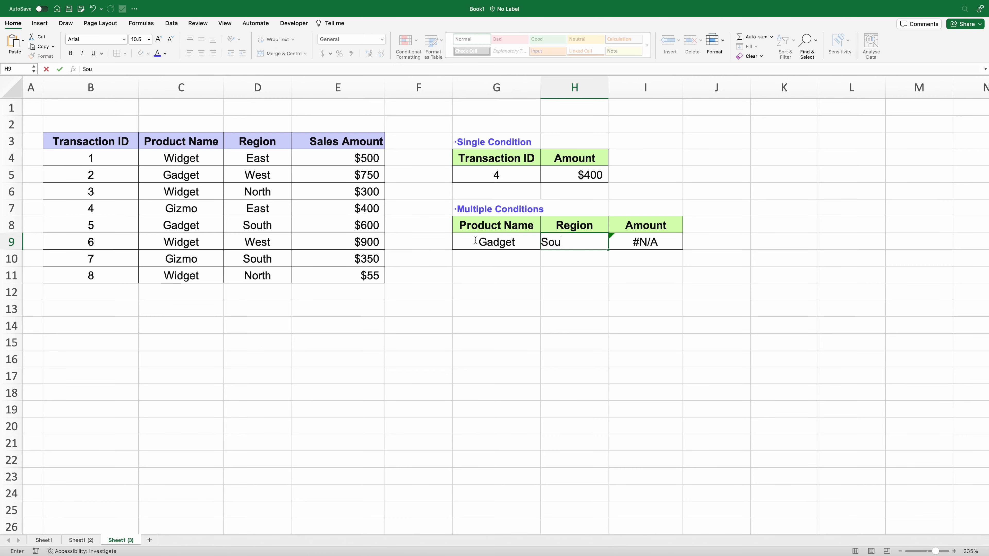
{"action": "type", "text": "th"}
{"action": "key", "text": "Return"}
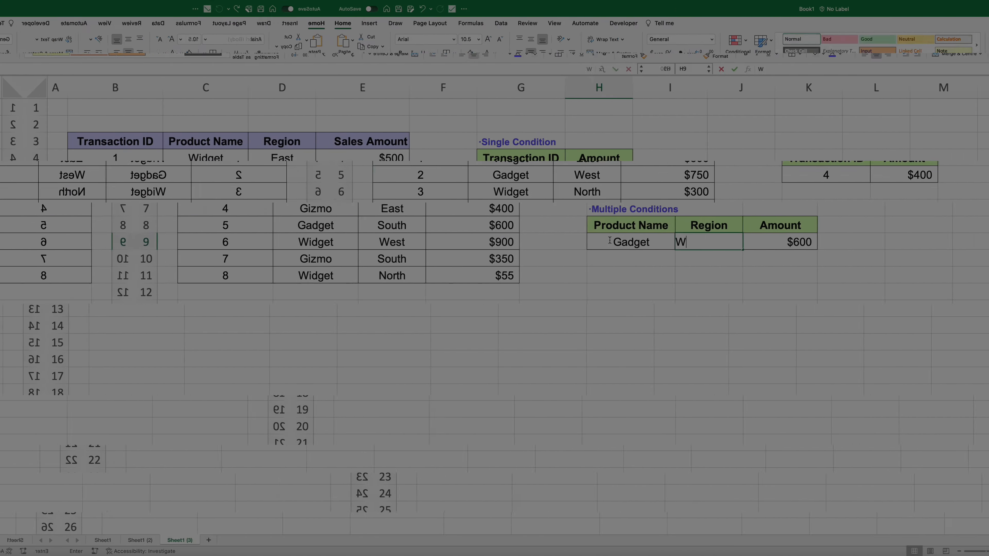
{"action": "type", "text": "est"}
{"action": "key", "text": "Return"}
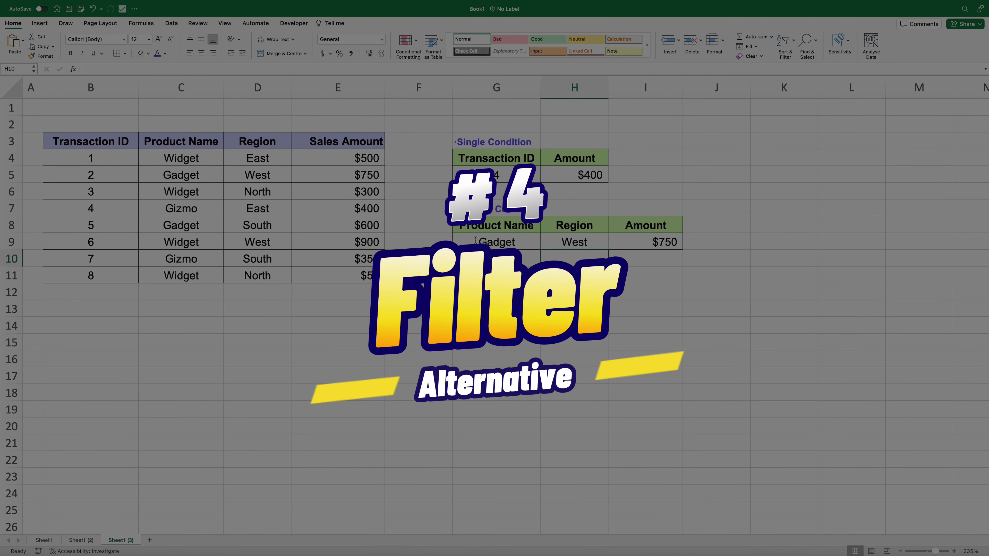
- Switch to the Filter sheet with the empty Filter Function table
{"action": "left_click", "coordinate": [757, 256]}
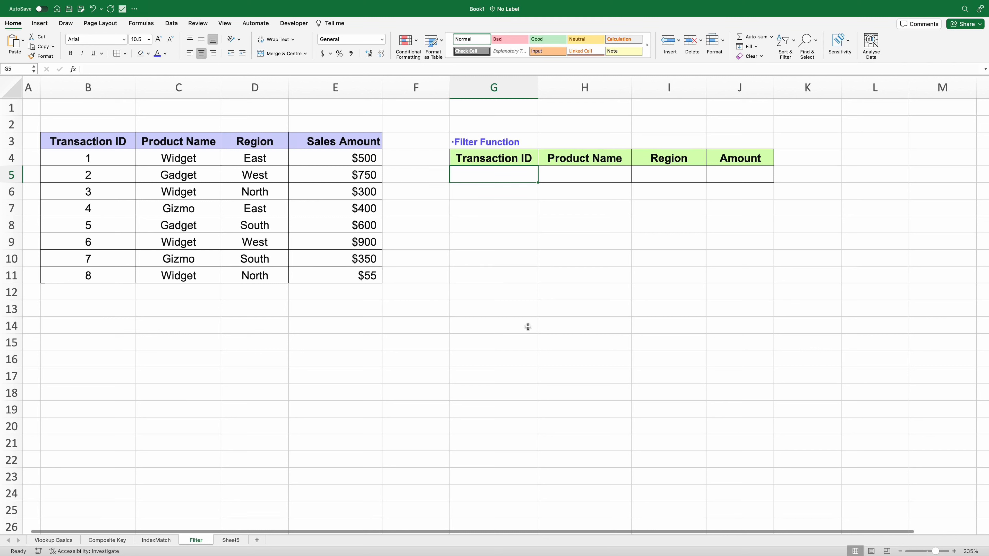
- Enter =FILTER(B3:E11,B3:B11=1,) in G5, spilling 1, Widget, East, $500 across G5:J5
{"action": "type", "text": "=fil"}
{"action": "type", "text": "ter("}
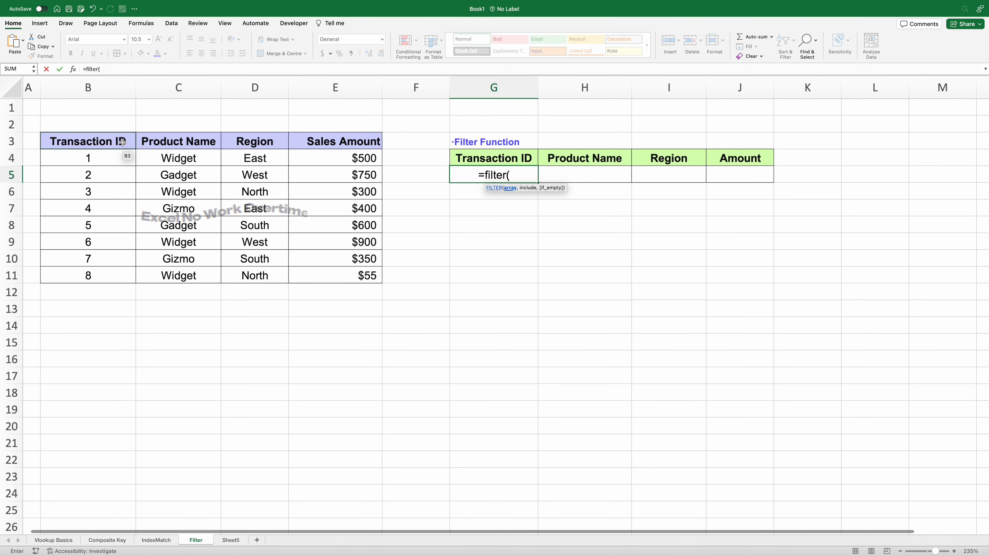
{"action": "left_click_drag", "start_coordinate": [123, 141], "coordinate": [320, 272]}
{"action": "type", "text": ","}
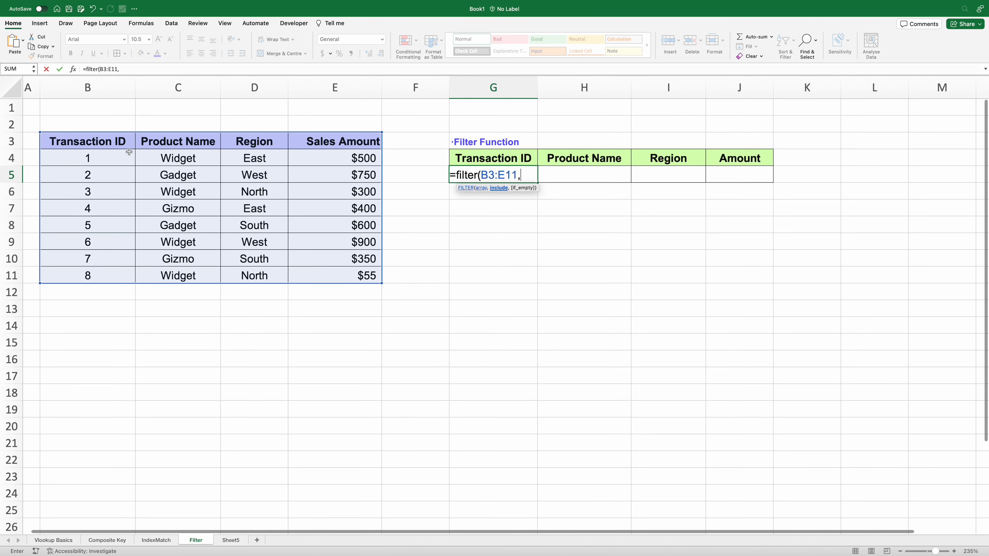
{"action": "left_click_drag", "start_coordinate": [124, 144], "coordinate": [124, 276]}
{"action": "type", "text": "="}
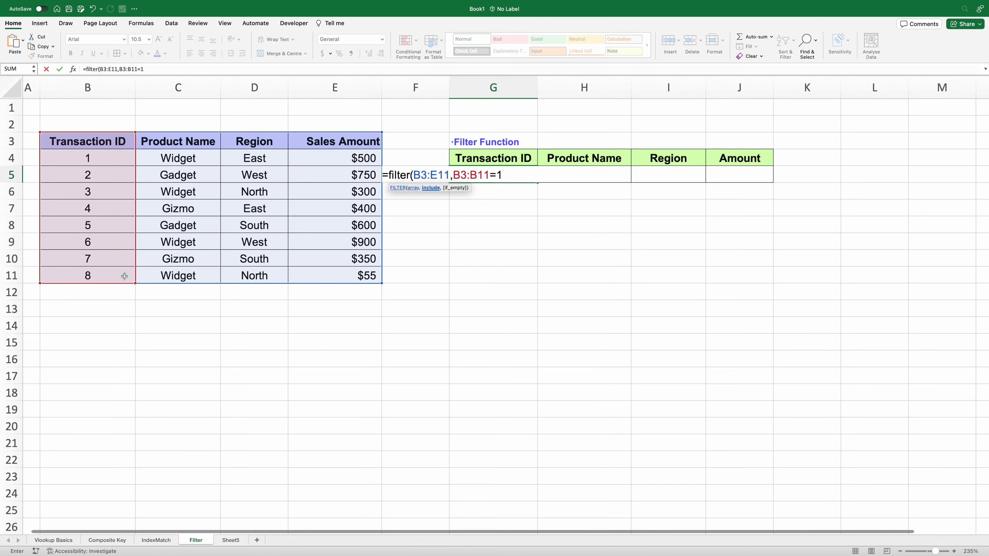
{"action": "type", "text": "1,)"}
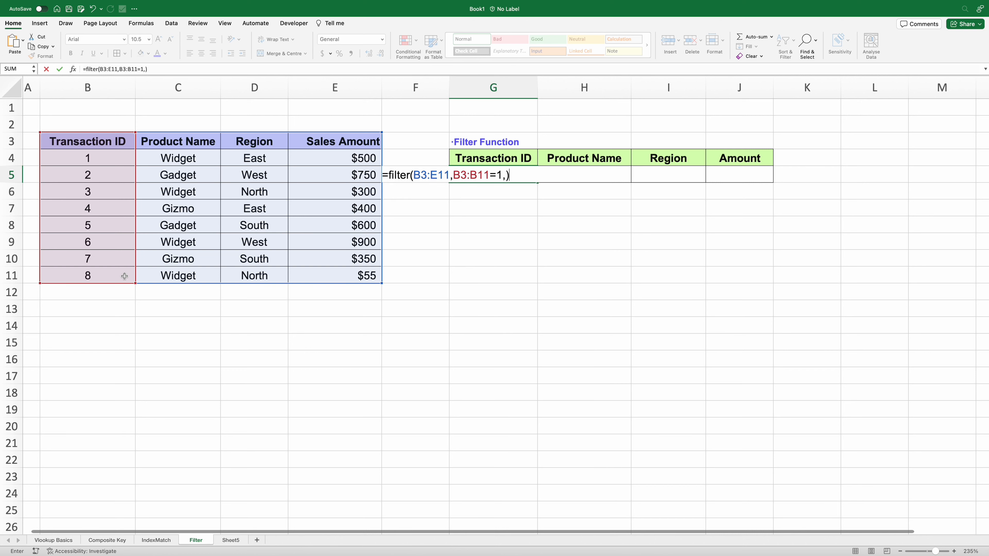
{"action": "key", "text": "Return"}
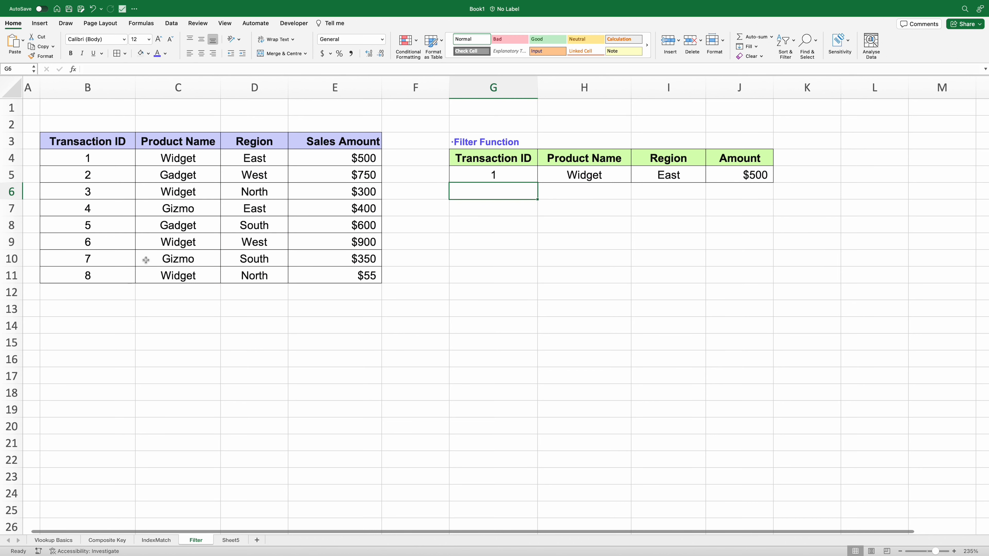
- Change the FILTER criterion in G5 from transaction 1 to transaction 2
{"action": "left_click", "coordinate": [465, 175]}
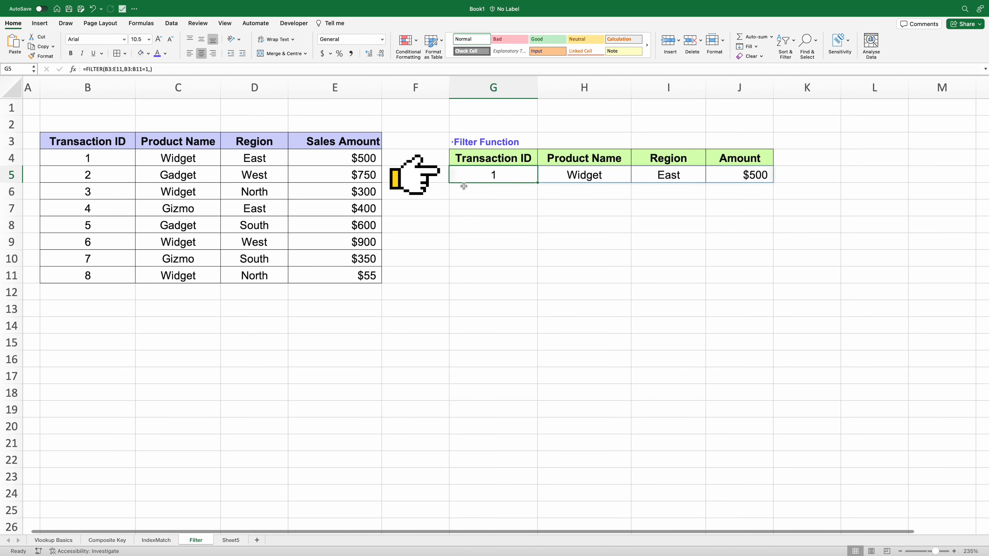
{"action": "left_click", "coordinate": [148, 69]}
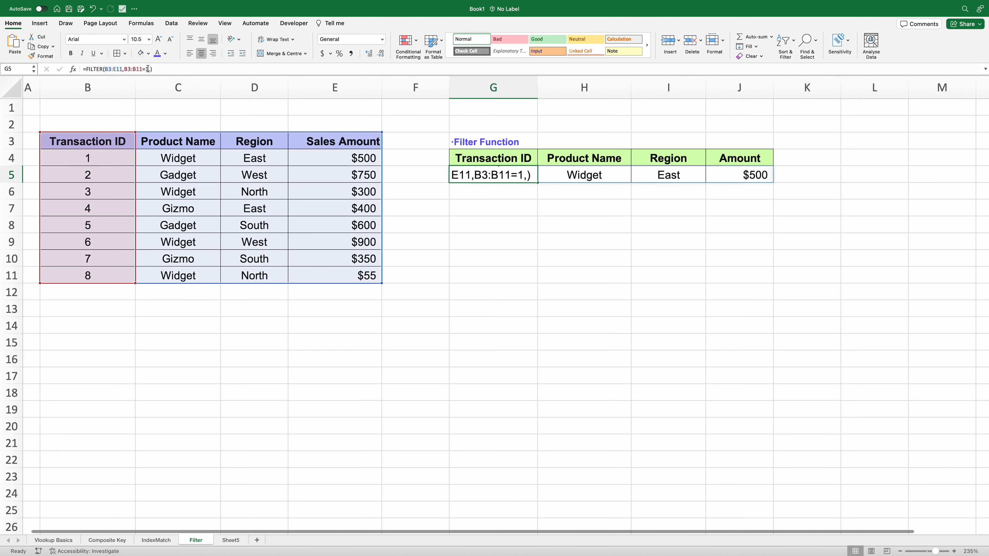
{"action": "key", "text": "Delete"}
{"action": "key", "text": "BackSpace"}
{"action": "type", "text": "2"}
{"action": "key", "text": "Return"}
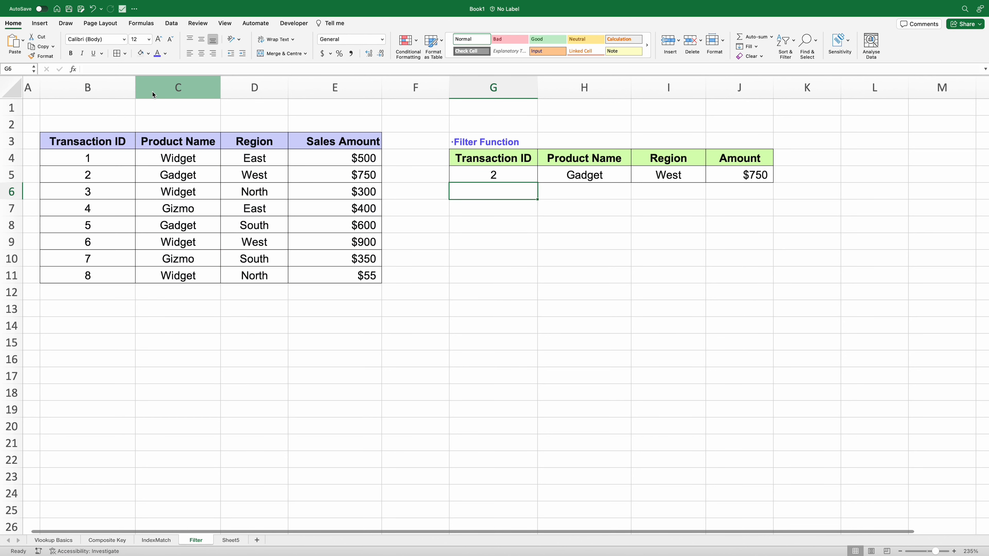
- Change the FILTER criterion to transaction 3, spilling Widget, North, $300
{"action": "key", "text": "Up"}
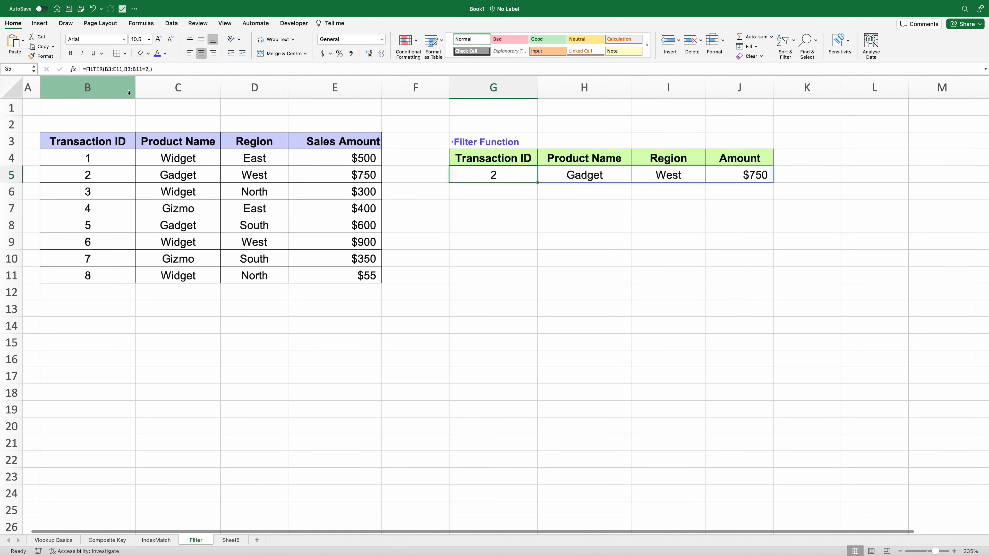
{"action": "left_click", "coordinate": [149, 69]}
{"action": "type", "text": ","}
{"action": "key", "text": "BackSpace"}
{"action": "type", "text": "3"}
{"action": "key", "text": "Return"}
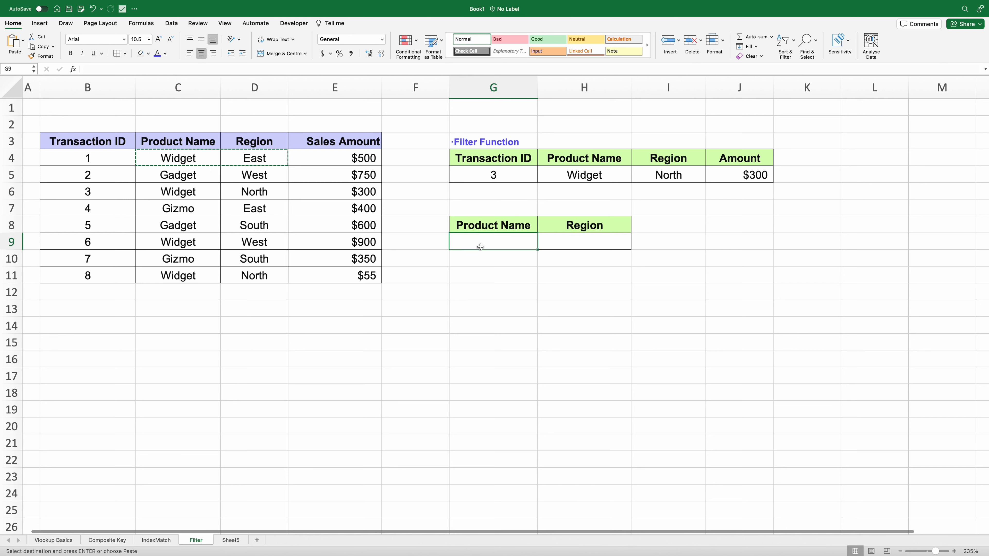
- Paste Widget and East into G9:H9 under the Product Name and Region headers
{"action": "type", "text": "Widget\tEast"}
{"action": "key", "text": "Escape"}
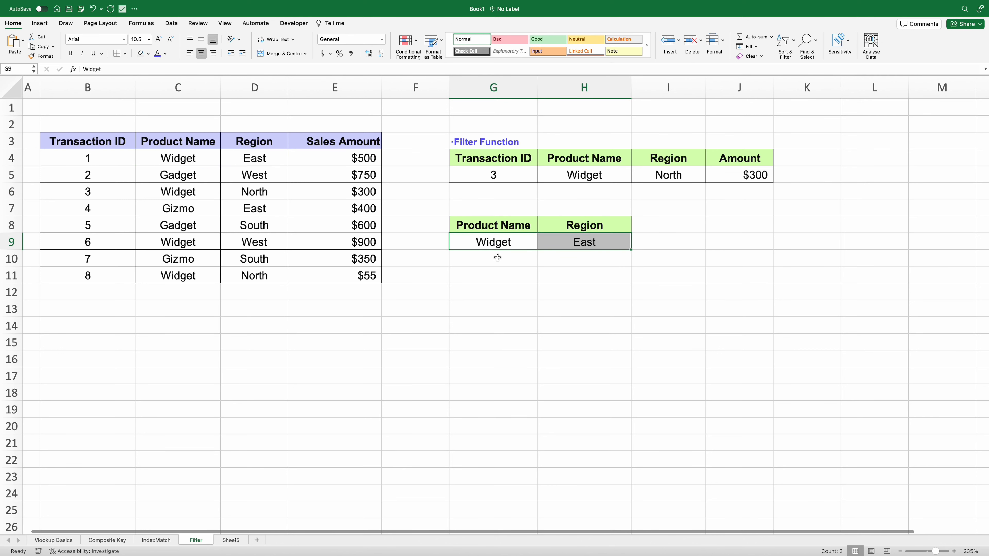
{"action": "left_click", "coordinate": [514, 259]}
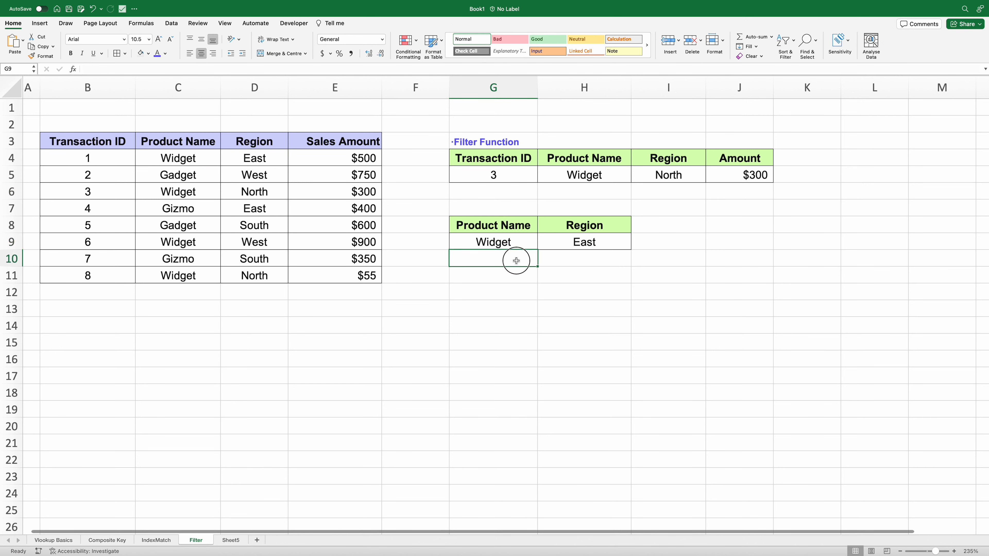
{"action": "left_click", "coordinate": [685, 224]}
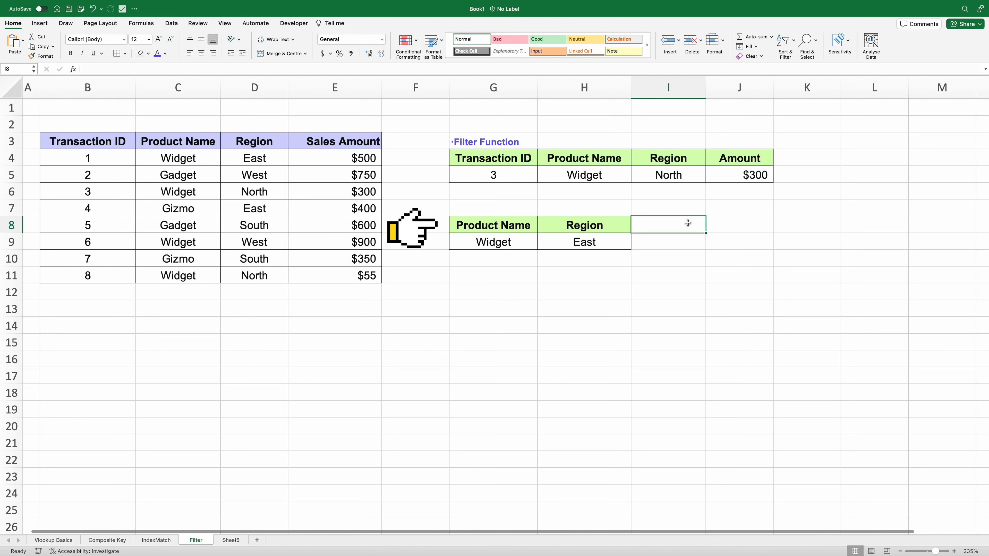
- Start a FILTER in I9 returning B3:E11 where C3:C11 equals the Widget criterion in G9
{"action": "key", "text": "Down"}
{"action": "type", "text": "=filter("}
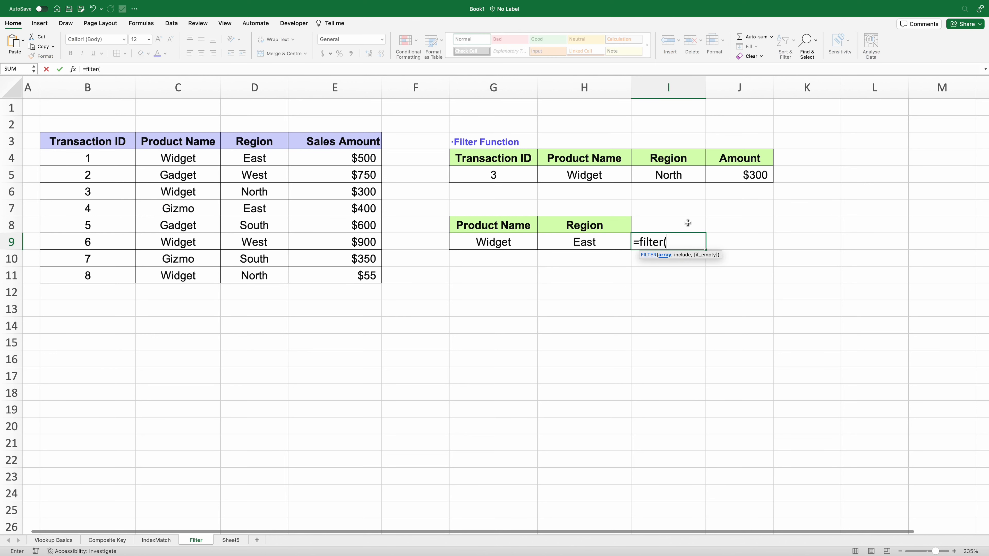
{"action": "left_click_drag", "start_coordinate": [88, 143], "coordinate": [320, 275]}
{"action": "type", "text": ","}
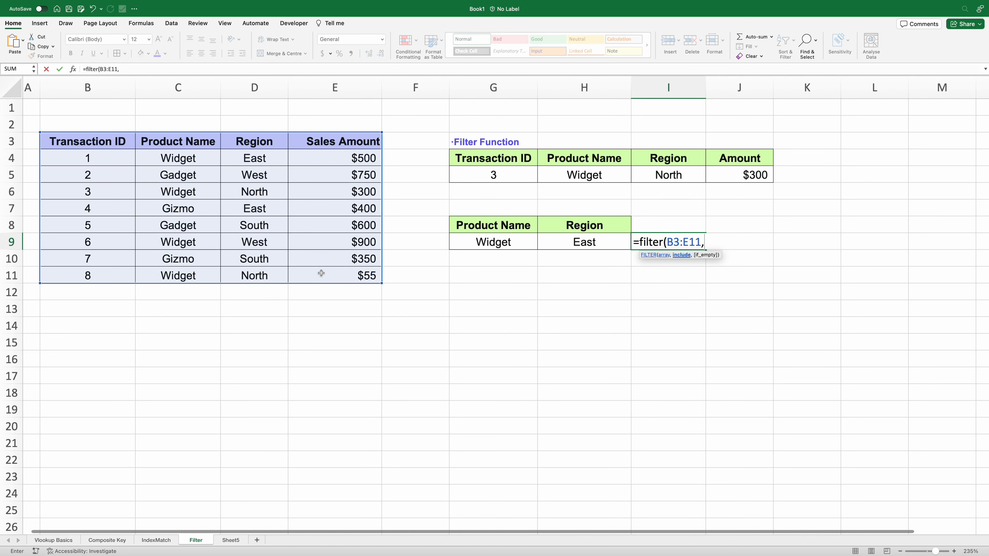
{"action": "left_click_drag", "start_coordinate": [199, 144], "coordinate": [197, 279]}
{"action": "type", "text": "="}
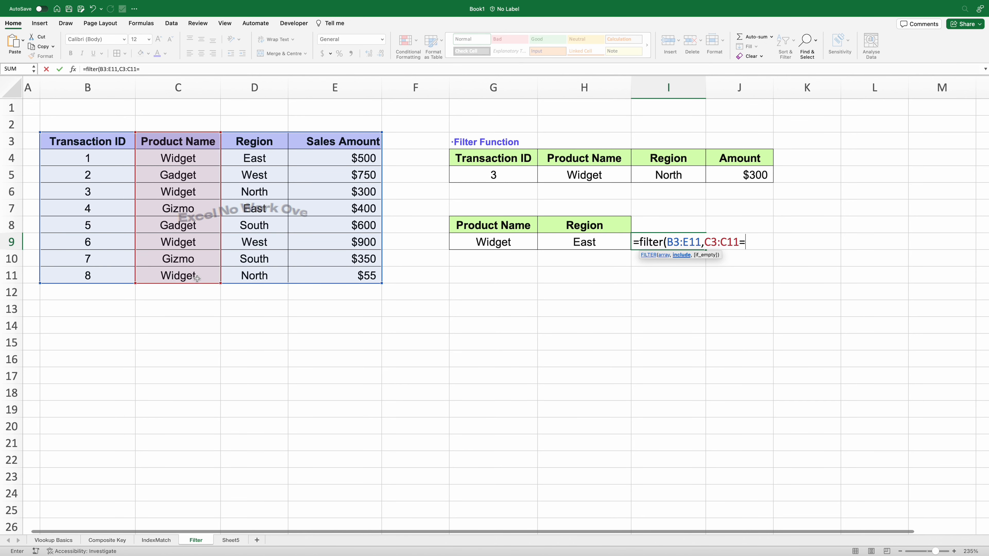
{"action": "left_click", "coordinate": [506, 243]}
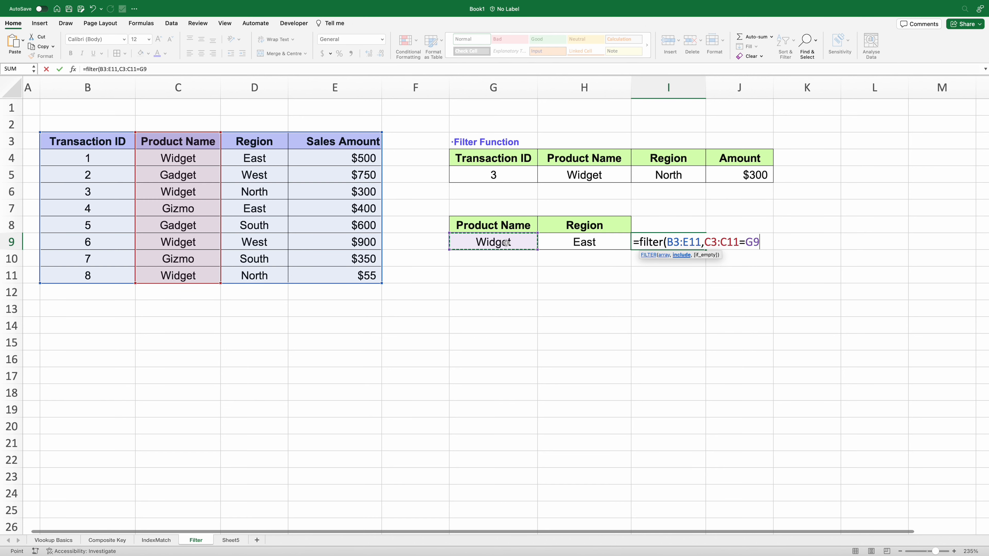
{"action": "scroll", "coordinate": [439, 204], "scroll_direction": "down", "scroll_amount": 1}
{"action": "scroll", "coordinate": [440, 204], "scroll_direction": "down", "scroll_amount": 1}
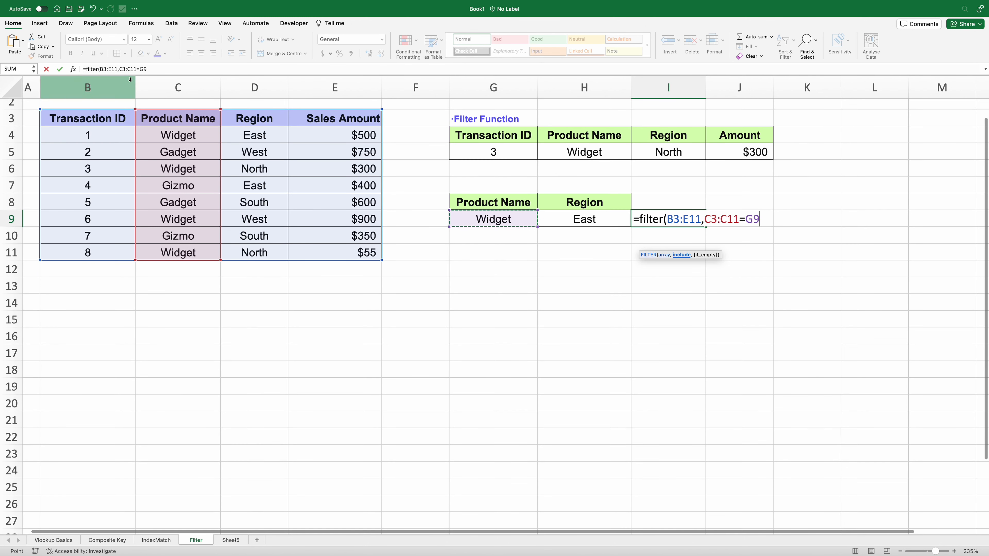
{"action": "left_click", "coordinate": [124, 69]}
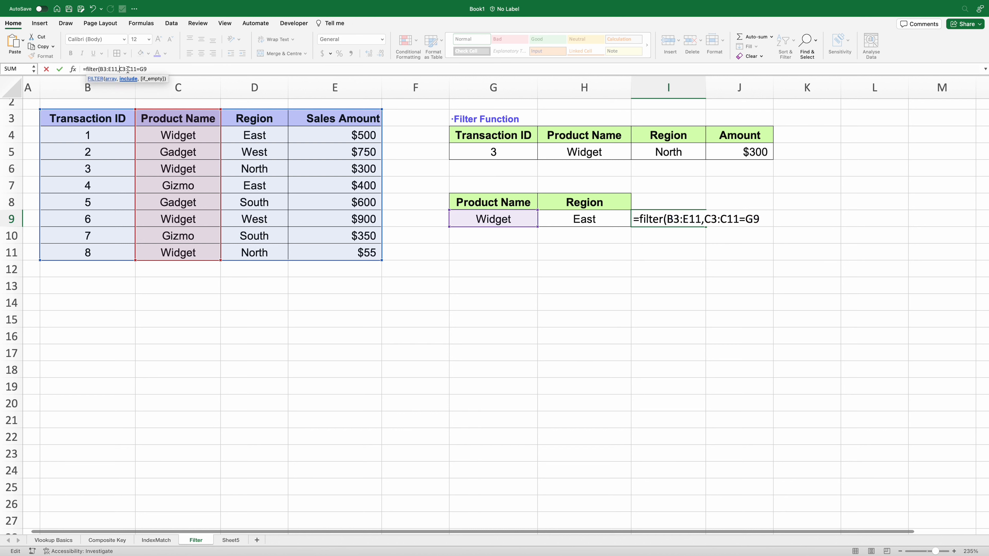
{"action": "type", "text": "("}
{"action": "left_click", "coordinate": [159, 70]}
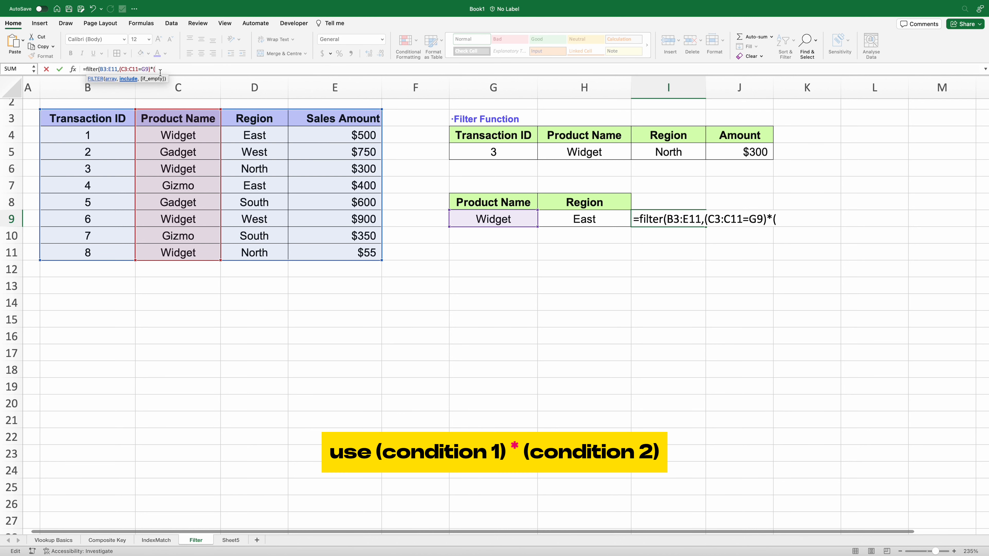
- Multiply in the D3:D11=H9 East condition and commit, spilling 1, Widget, East, 500
{"action": "left_click_drag", "start_coordinate": [244, 121], "coordinate": [233, 250]}
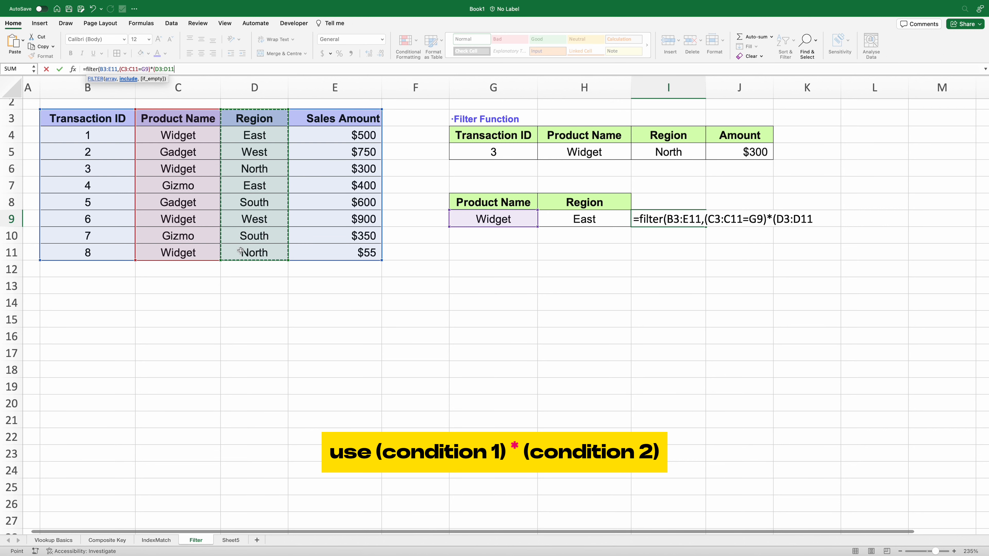
{"action": "type", "text": "="}
{"action": "left_click", "coordinate": [560, 220]}
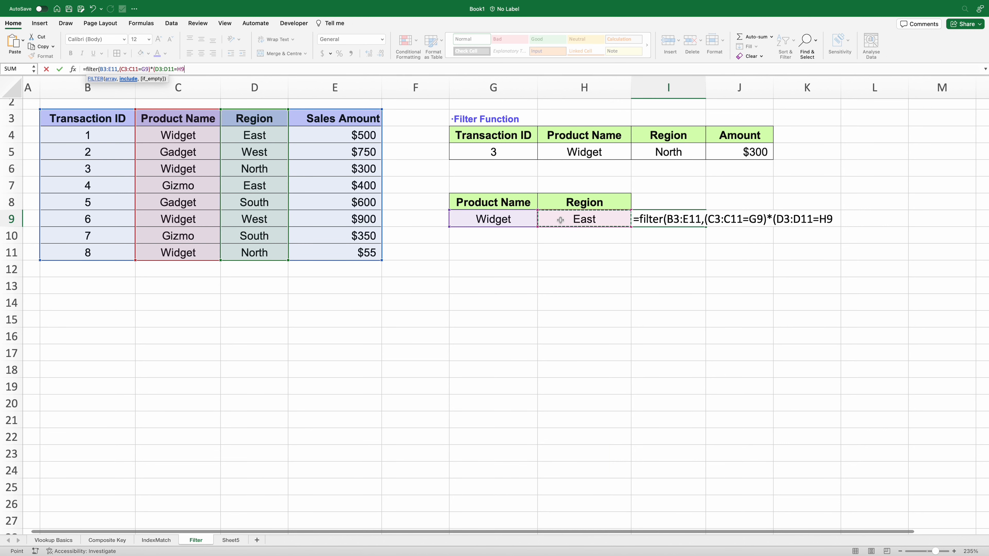
{"action": "type", "text": "),"}
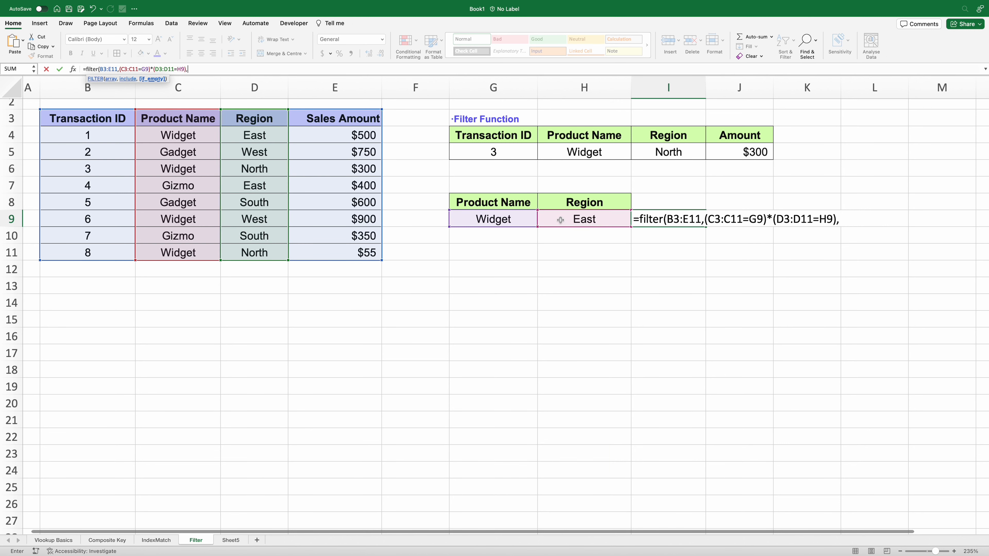
{"action": "key", "text": "Return"}
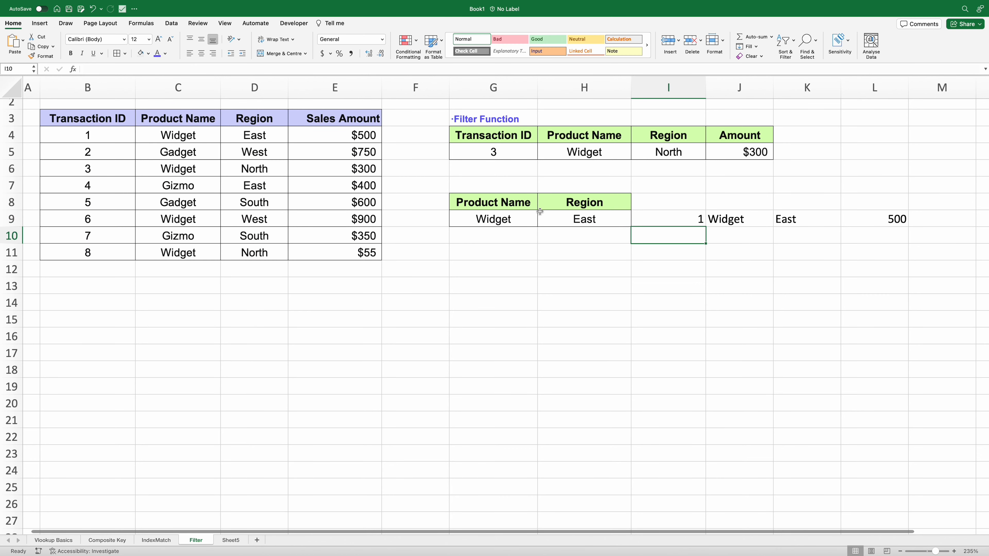
- Verify the I9 FILTER spills the single row 1, Widget, East, 500 across I9:L9
{"action": "scroll", "coordinate": [570, 245], "scroll_direction": "up", "scroll_amount": 1}
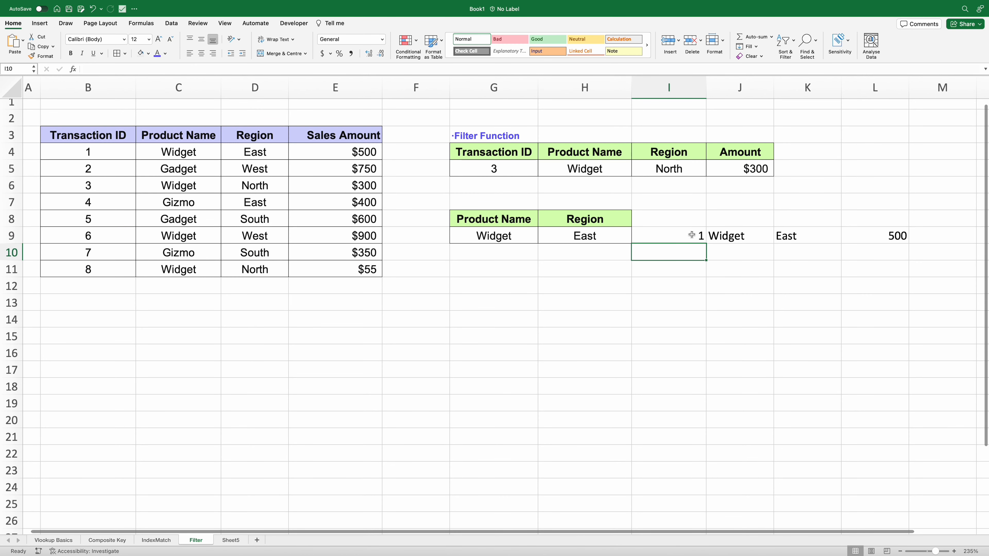
{"action": "left_click_drag", "start_coordinate": [691, 234], "coordinate": [865, 234]}
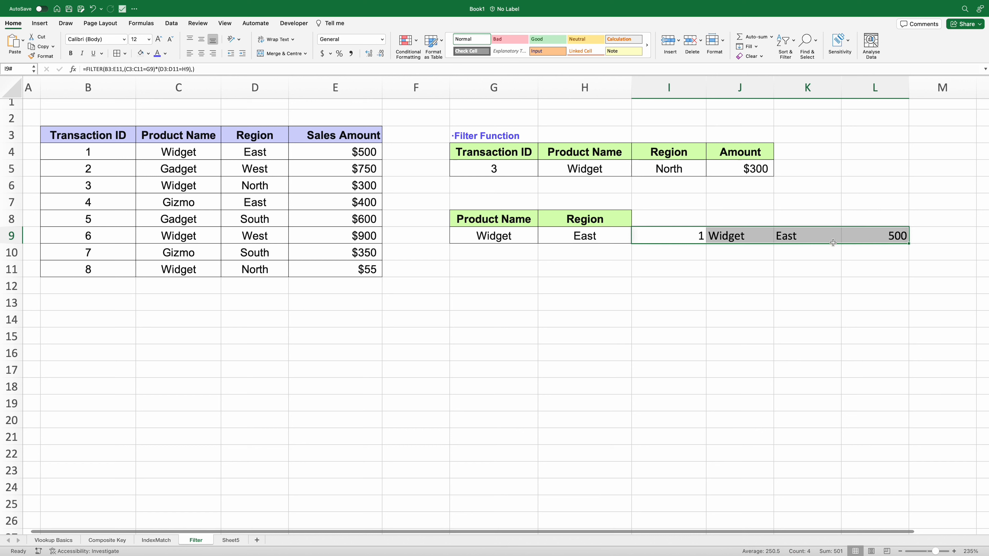
{"action": "left_click", "coordinate": [782, 254]}
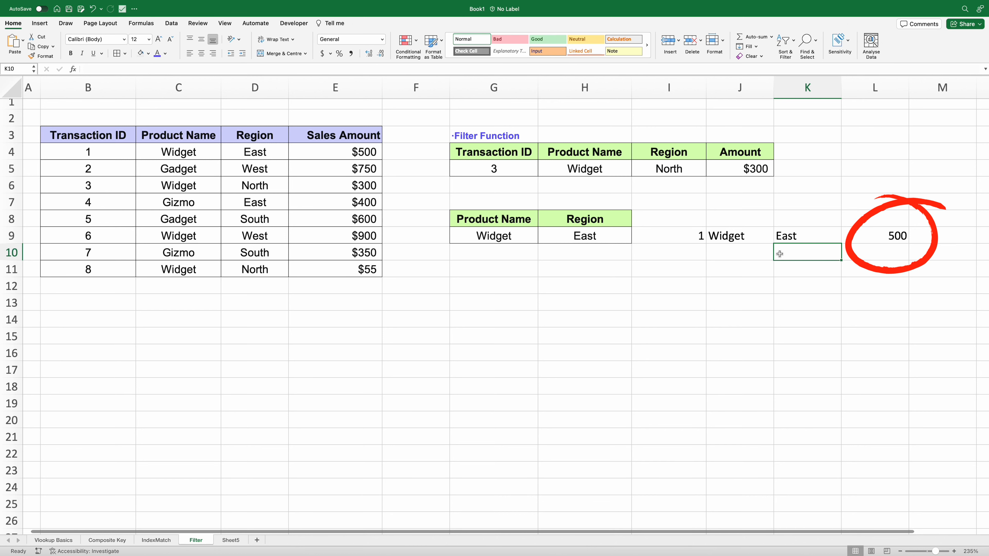
{"action": "scroll", "coordinate": [780, 253], "scroll_direction": "right", "scroll_amount": 1}
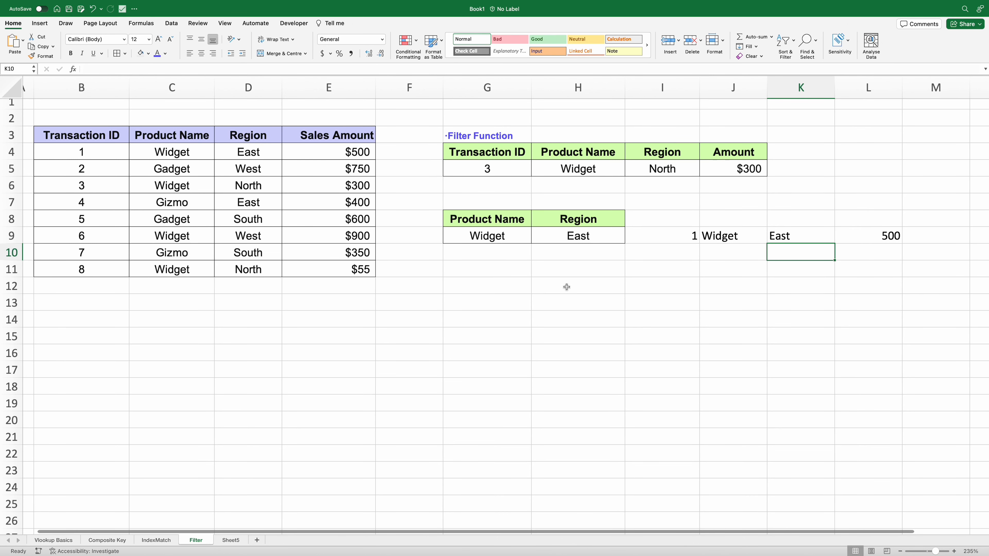
{"action": "left_click", "coordinate": [669, 237]}
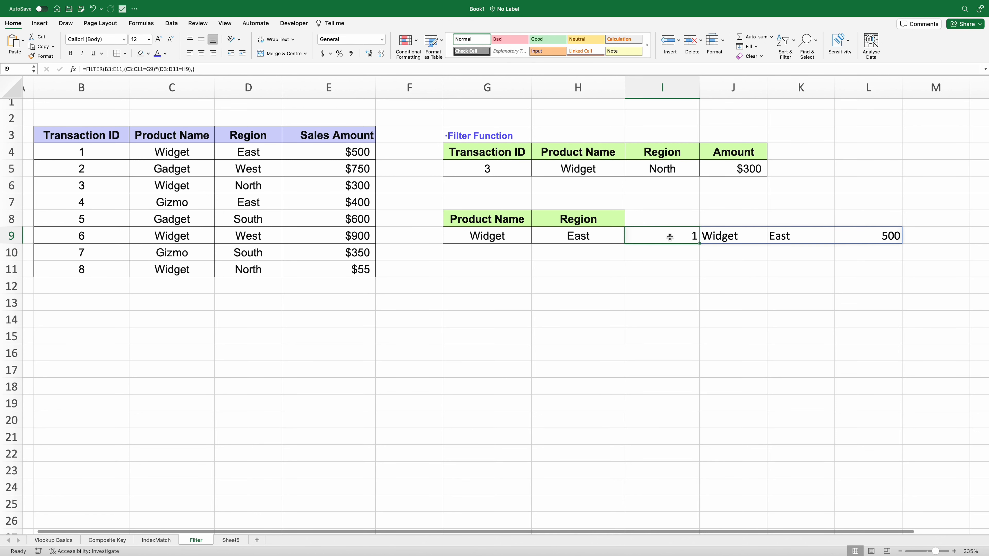
- Move the FILTER to G12 and add 'Filter the whole row' and 'Index the forth column' headings
{"action": "left_click_drag", "start_coordinate": [647, 235], "coordinate": [502, 288]}
{"action": "left_click", "coordinate": [530, 272]}
{"action": "type", "text": "Filter"}
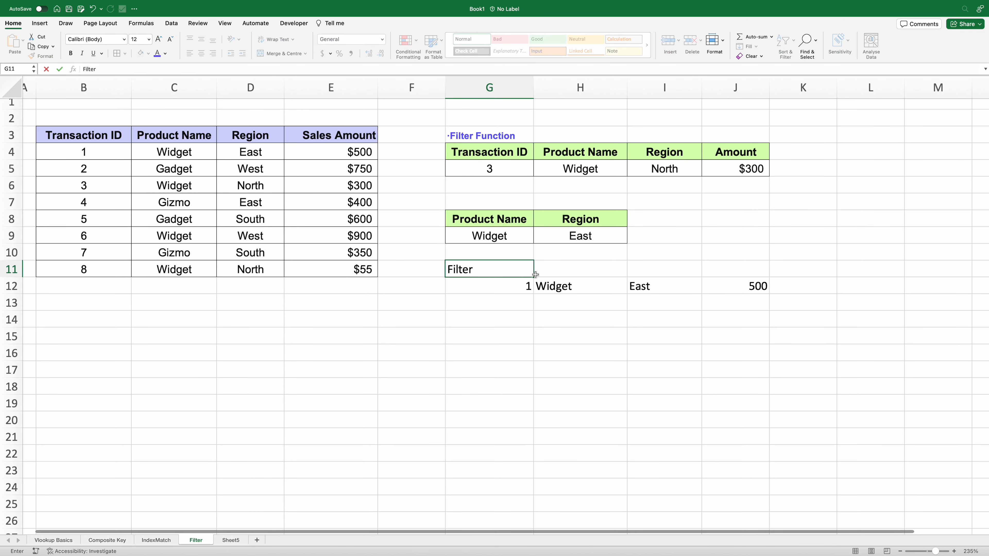
{"action": "type", "text": " the whole row"}
{"action": "key", "text": "Return"}
{"action": "left_click", "coordinate": [518, 319]}
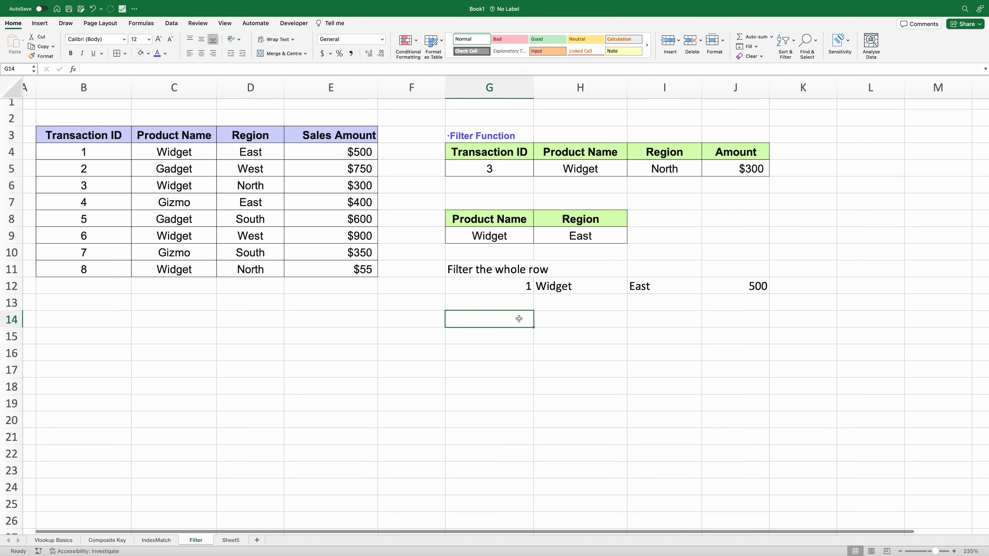
{"action": "type", "text": "Index the forth col"}
{"action": "type", "text": "umn"}
{"action": "key", "text": "Return"}
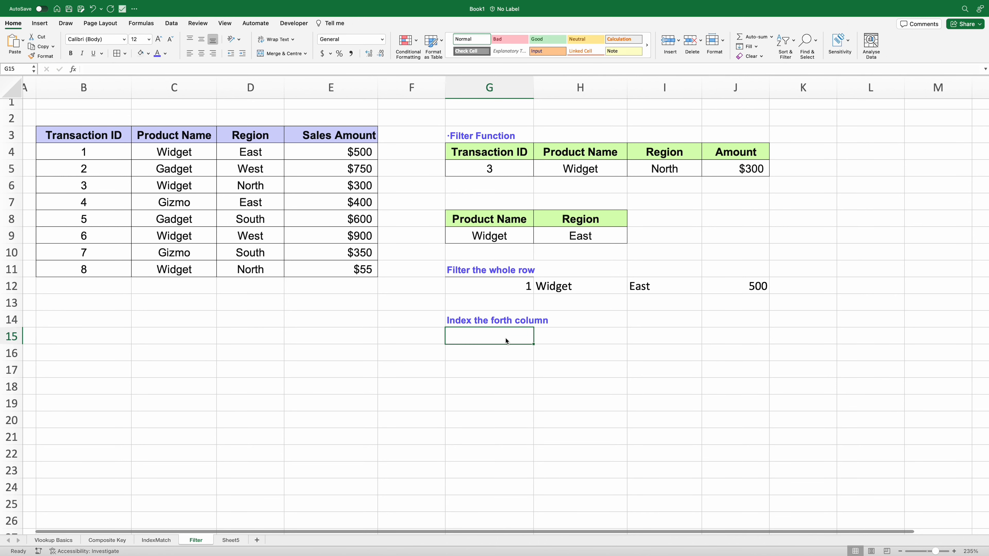
- Copy the FILTER expression text from G12's formula, leaving the formula unchanged
{"action": "scroll", "coordinate": [505, 338], "scroll_direction": "down", "scroll_amount": 1}
{"action": "left_click", "coordinate": [500, 272]}
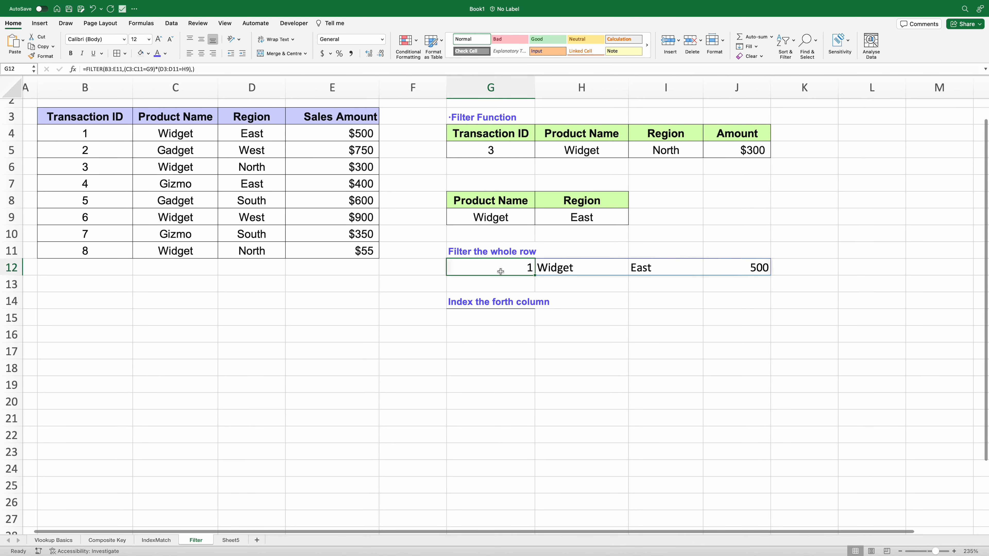
{"action": "left_click", "coordinate": [86, 69]}
{"action": "left_click", "coordinate": [108, 68]}
{"action": "left_click_drag", "start_coordinate": [108, 68], "coordinate": [202, 69]}
{"action": "key", "text": "super+c"}
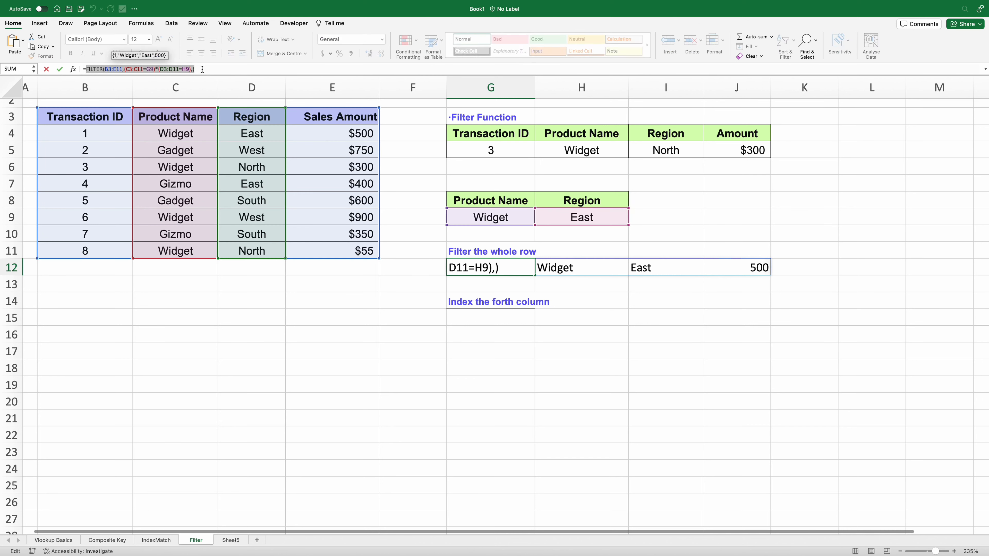
{"action": "key", "text": "Return"}
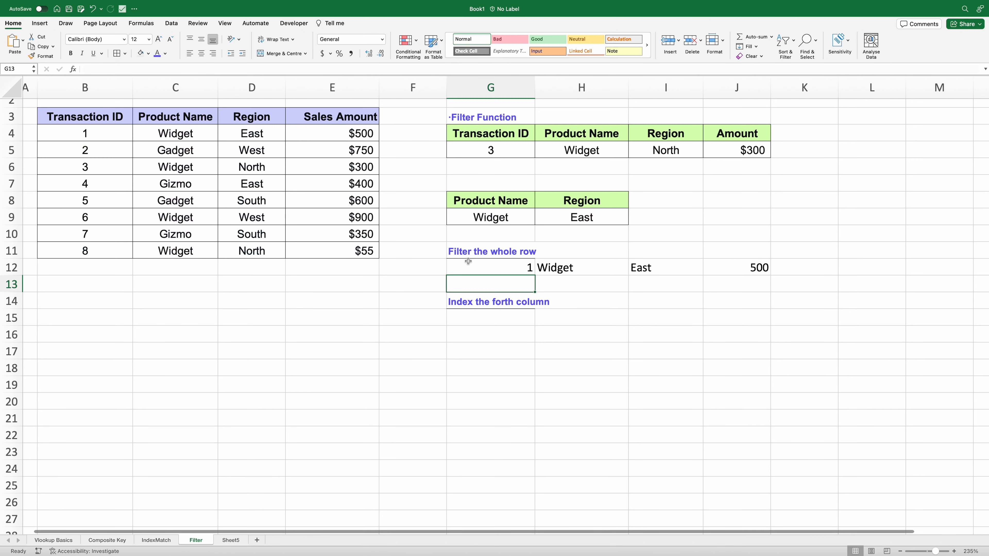
{"action": "left_click", "coordinate": [474, 317]}
- Wrap the pasted FILTER in INDEX with row 1, column 4 in G15, returning 500
{"action": "type", "text": "=index("}
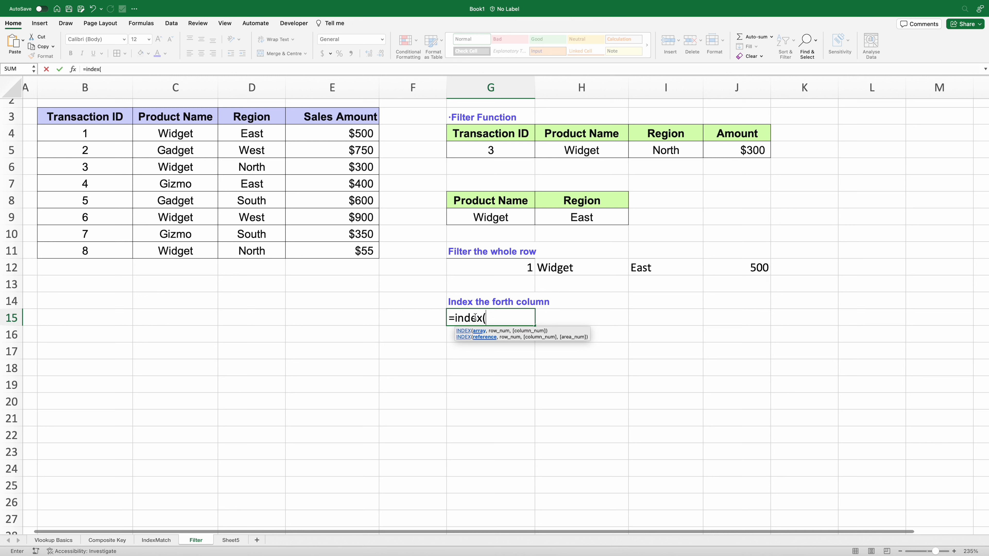
{"action": "key", "text": "super+v"}
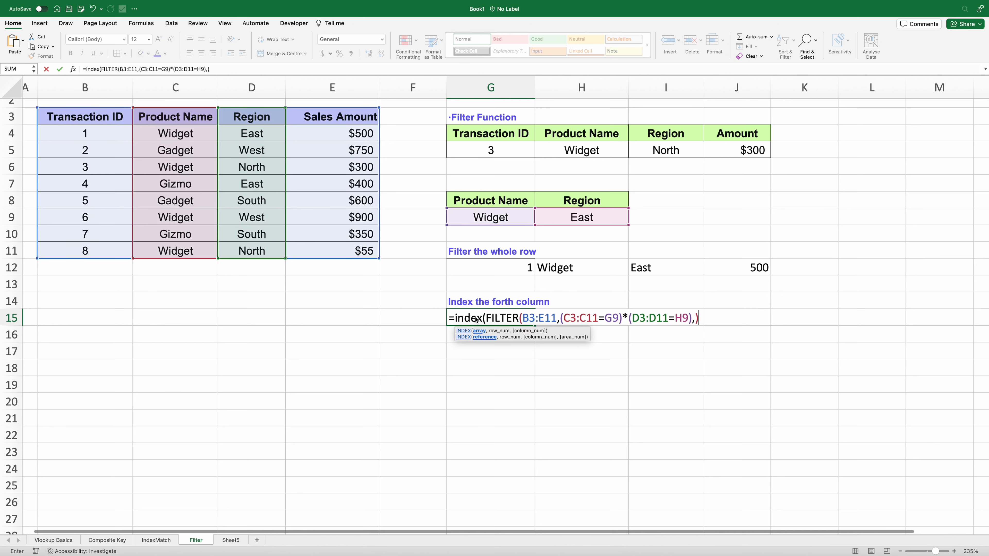
{"action": "type", "text": ",),1,4"}
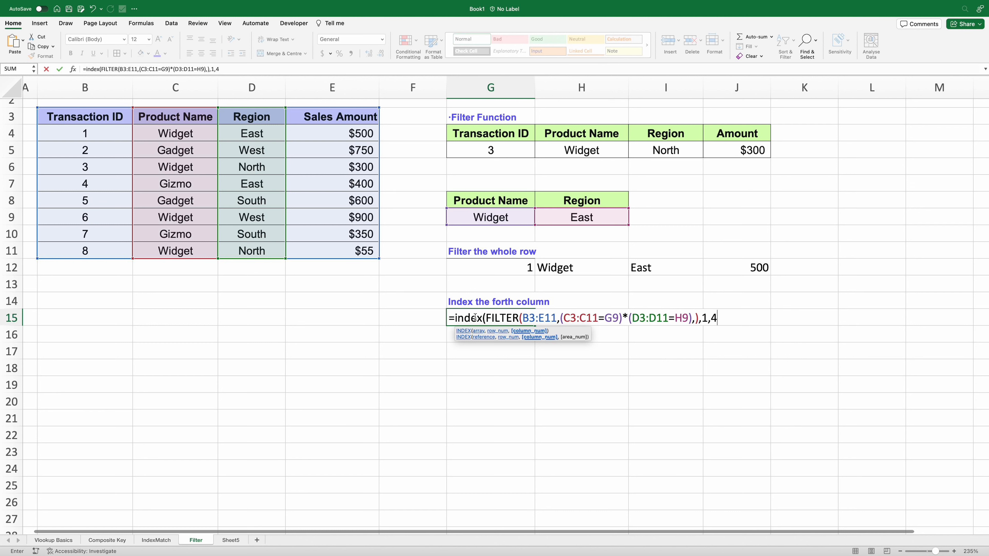
{"action": "type", "text": ")"}
{"action": "key", "text": "Return"}
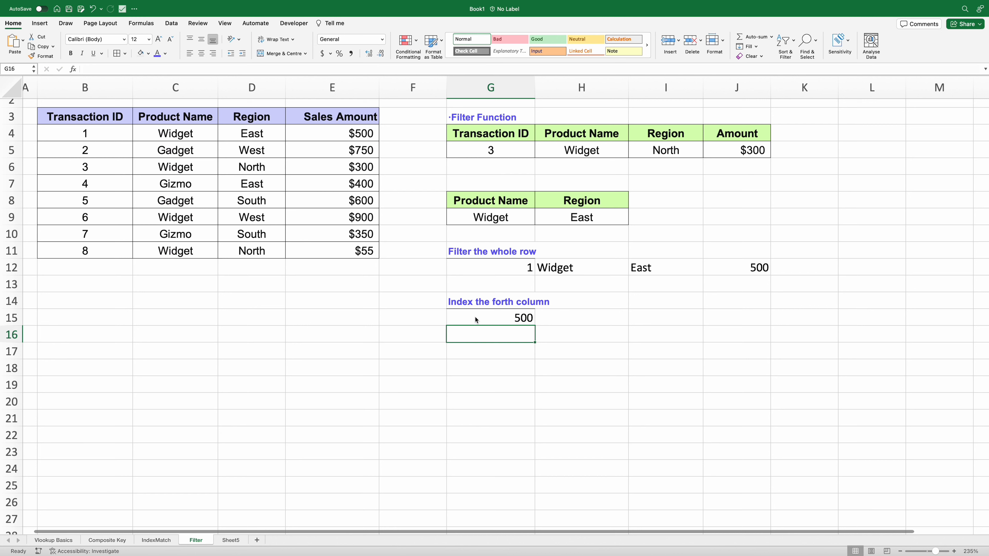
{"action": "left_click", "coordinate": [475, 317]}
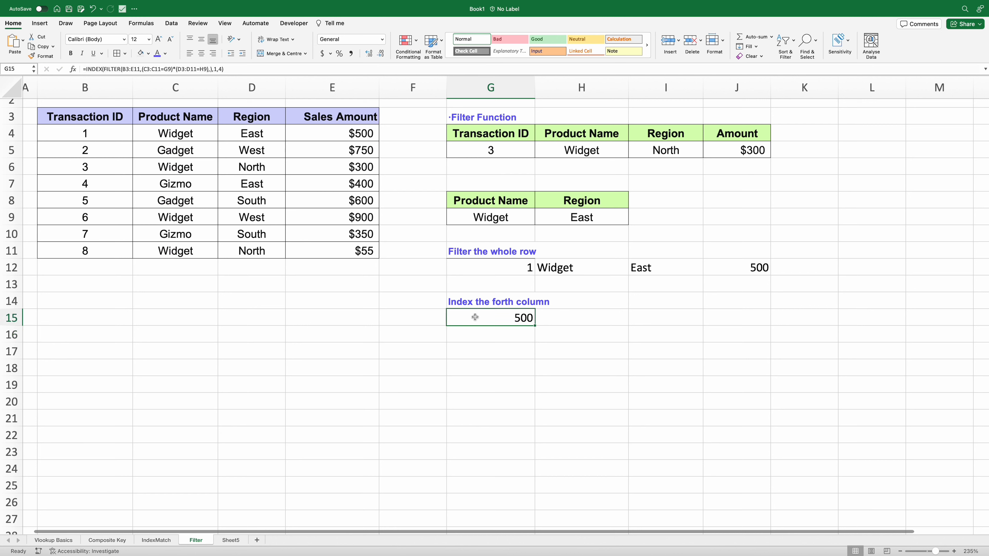
{"action": "left_click", "coordinate": [478, 267]}
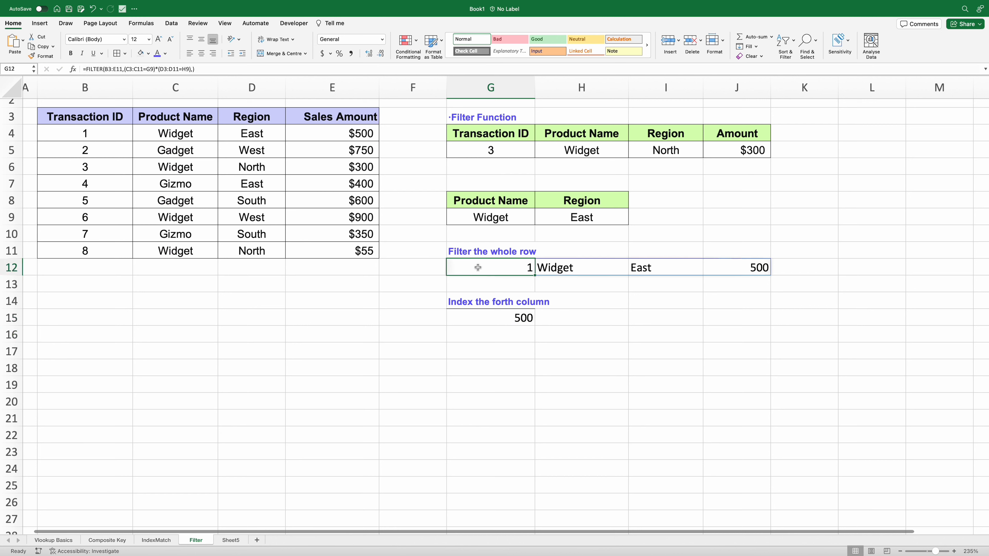
- Copy the Amount heading from J4 into I8
{"action": "left_click", "coordinate": [487, 217]}
{"action": "left_click", "coordinate": [635, 217]}
{"action": "left_click", "coordinate": [738, 134]}
{"action": "key", "text": "cmd+c"}
{"action": "left_click", "coordinate": [666, 200]}
{"action": "key", "text": "cmd+v"}
- Link I9 to =G15 and give it J5's currency format, showing $500
{"action": "left_click", "coordinate": [662, 217]}
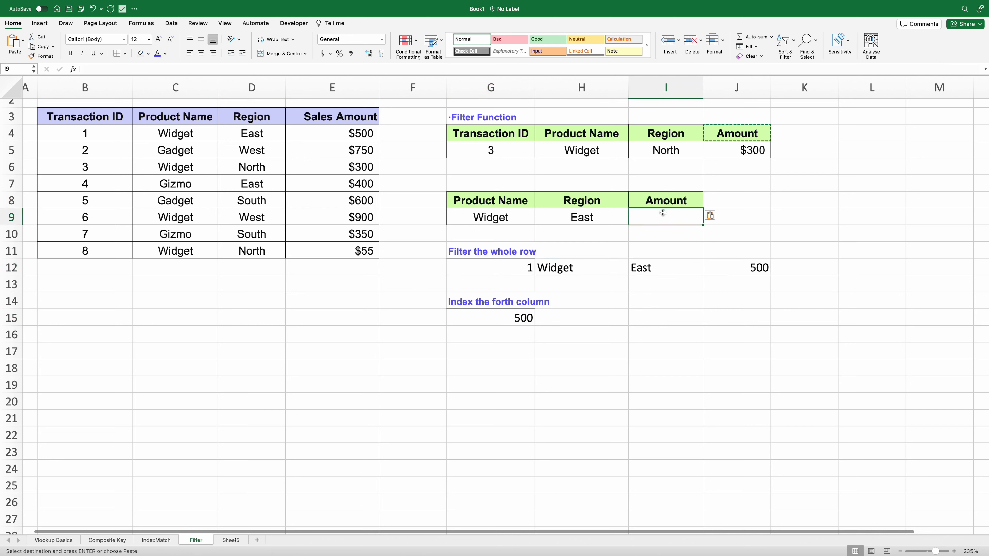
{"action": "type", "text": "="}
{"action": "left_click", "coordinate": [503, 317]}
{"action": "key", "text": "Return"}
{"action": "left_click", "coordinate": [724, 150]}
{"action": "left_click", "coordinate": [41, 56]}
{"action": "left_click", "coordinate": [685, 217]}
{"action": "left_click", "coordinate": [522, 215]}
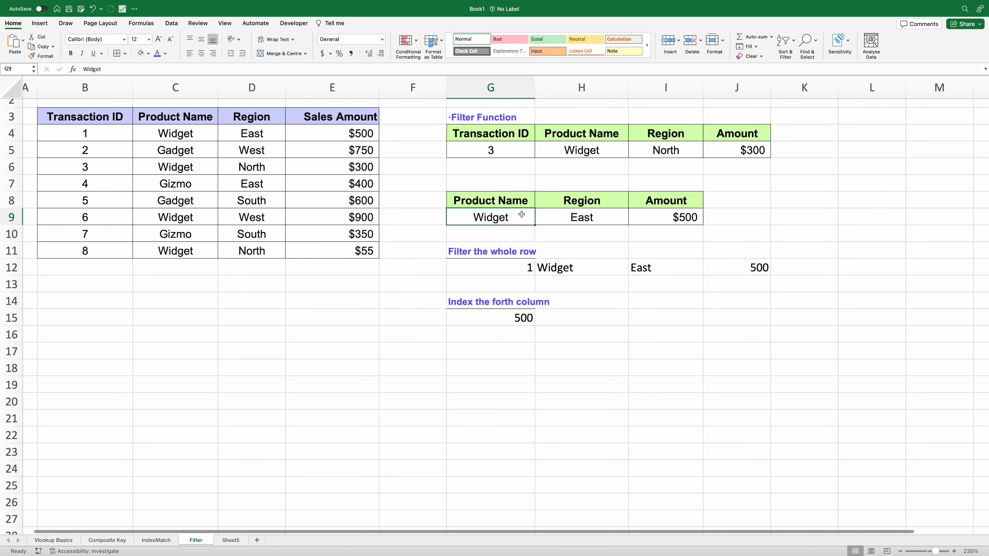
- Test the lookups with the criteria Gadget and West
{"action": "type", "text": "Gad"}
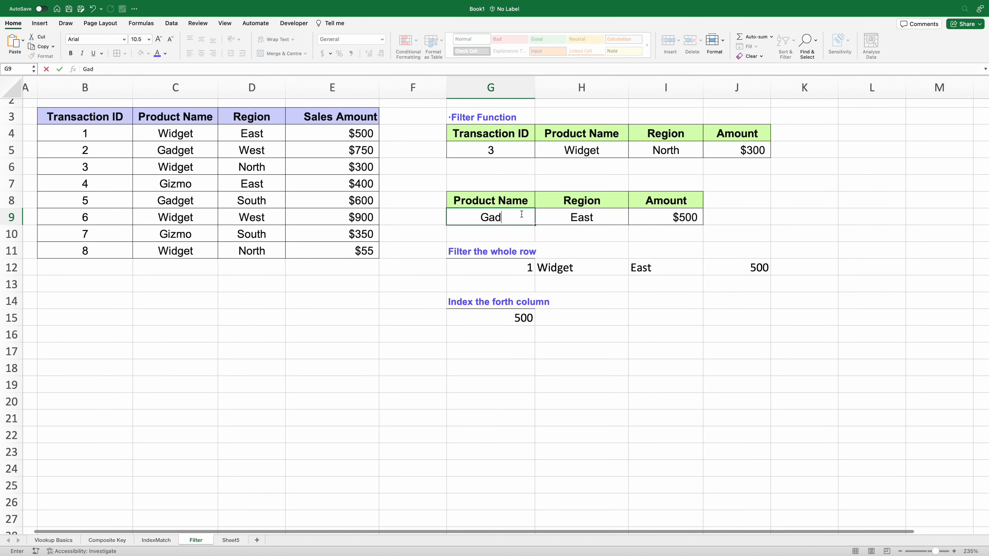
{"action": "type", "text": "get"}
{"action": "key", "text": "Tab"}
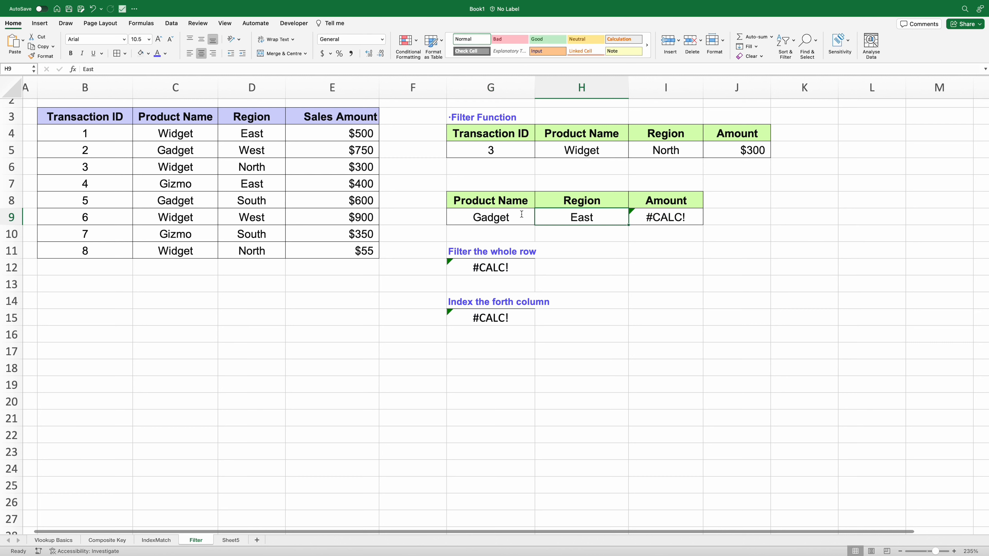
{"action": "type", "text": "West"}
{"action": "key", "text": "Return"}
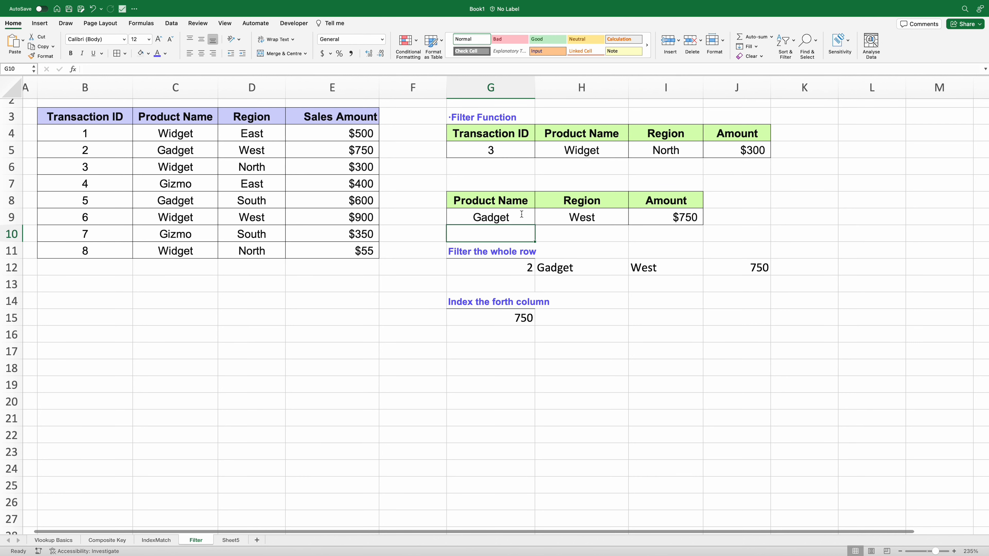
- Switch the criteria to Widget and North, returning transactions 3 and 8 and $300
{"action": "left_click", "coordinate": [522, 215]}
{"action": "type", "text": "Widget"}
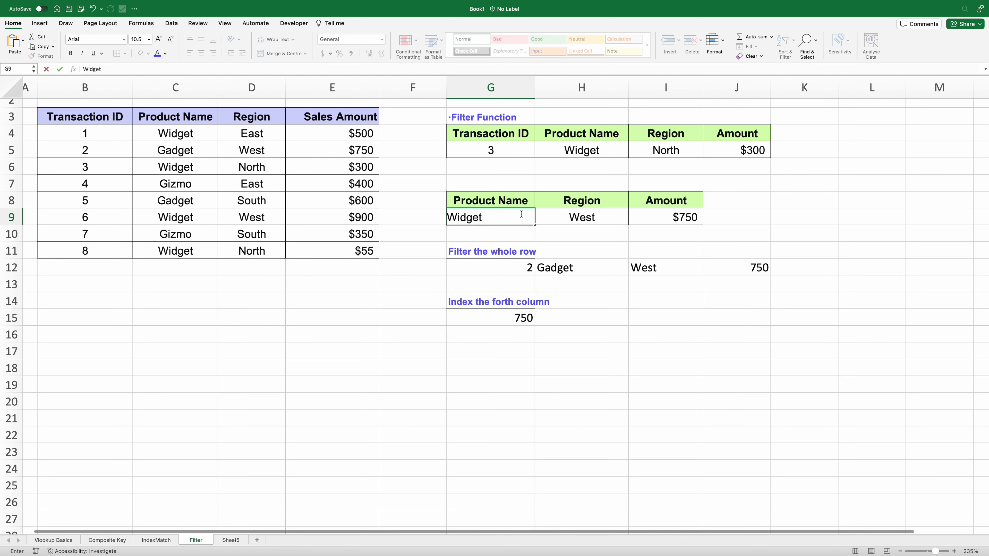
{"action": "key", "text": "Tab"}
{"action": "type", "text": "Nor"}
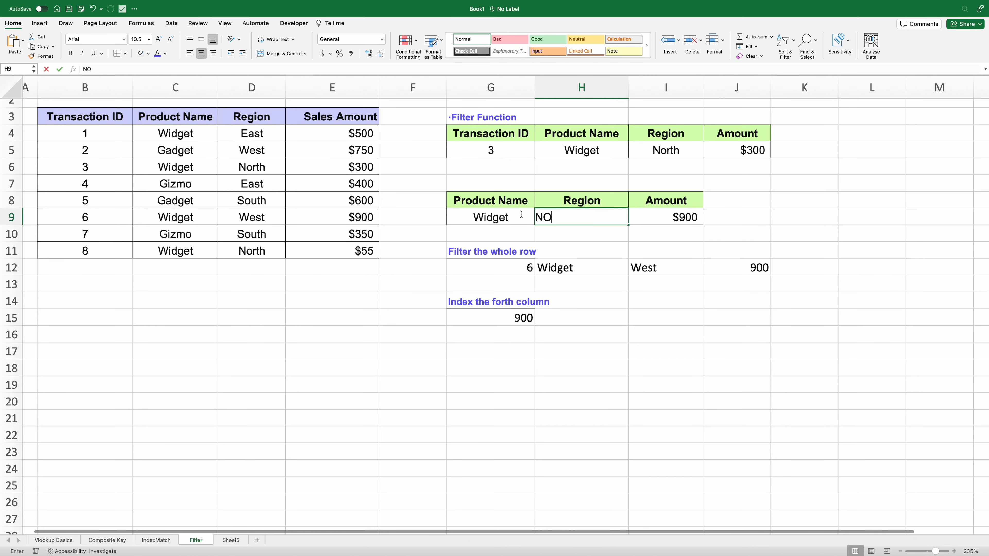
{"action": "key", "text": "Return"}
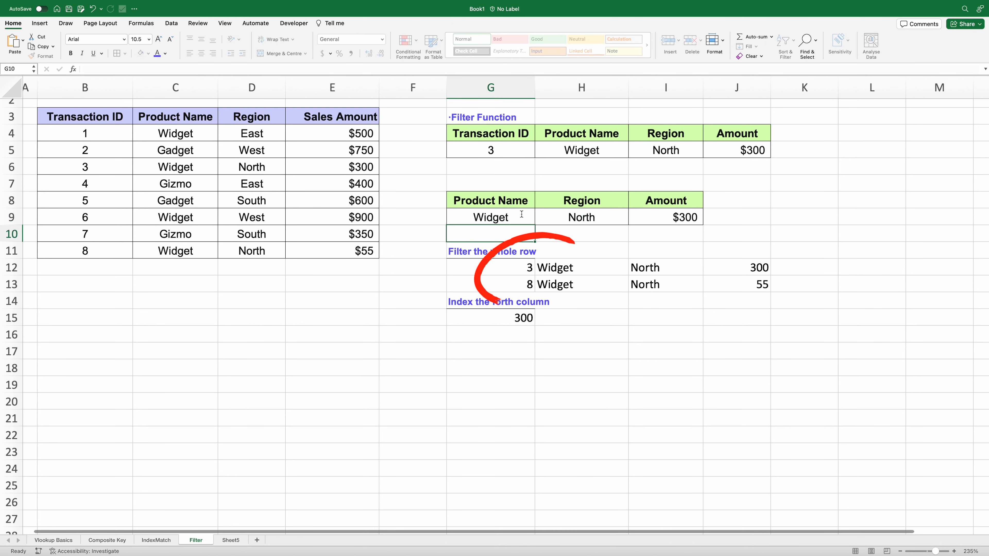